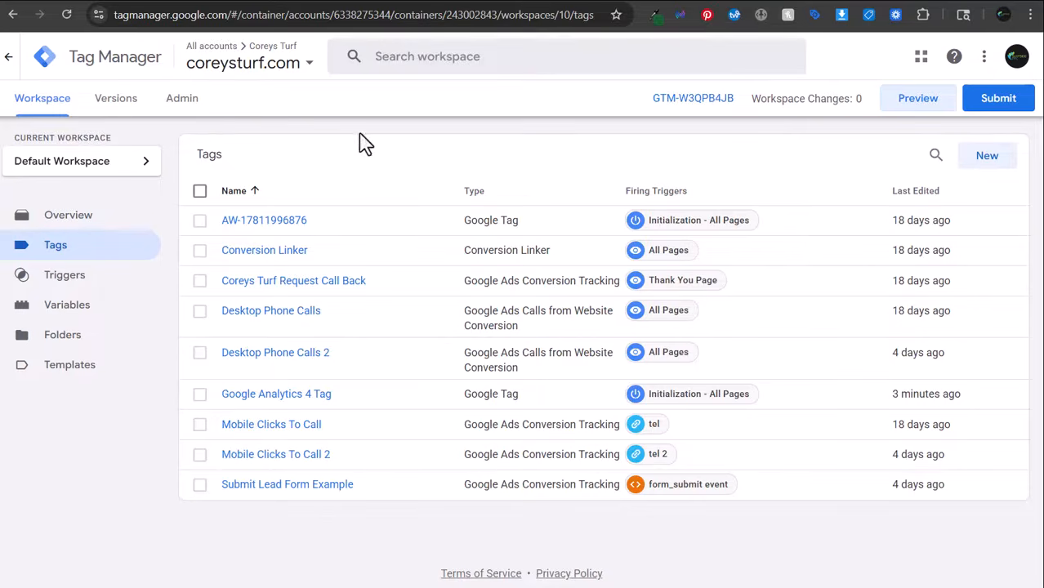
# - Check the Realtime pages report in Google Analytics and return to the tag list in Google Tag Manager
pyautogui.click(527, 3)
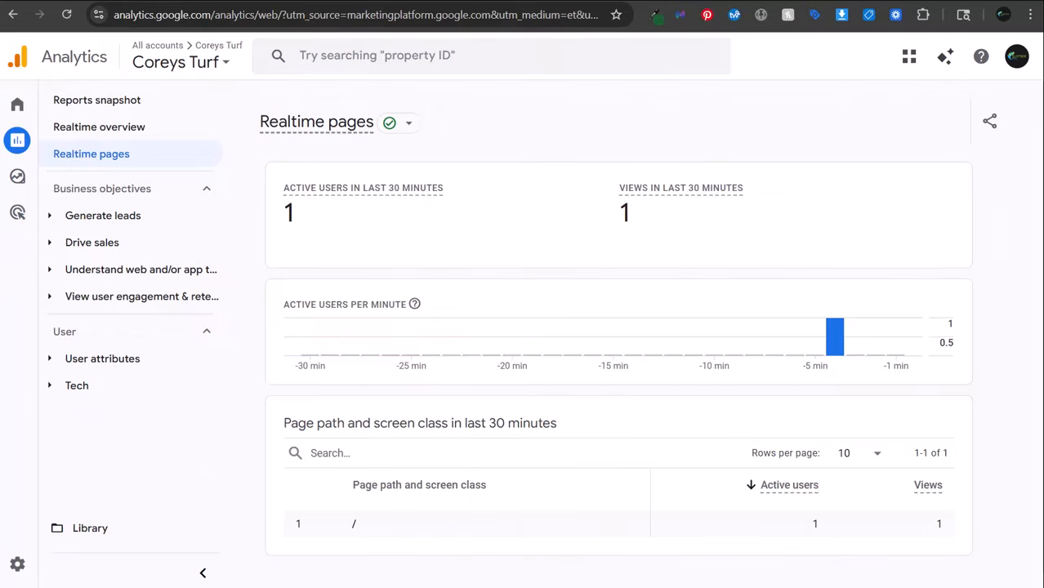
pyautogui.click(650, 3)
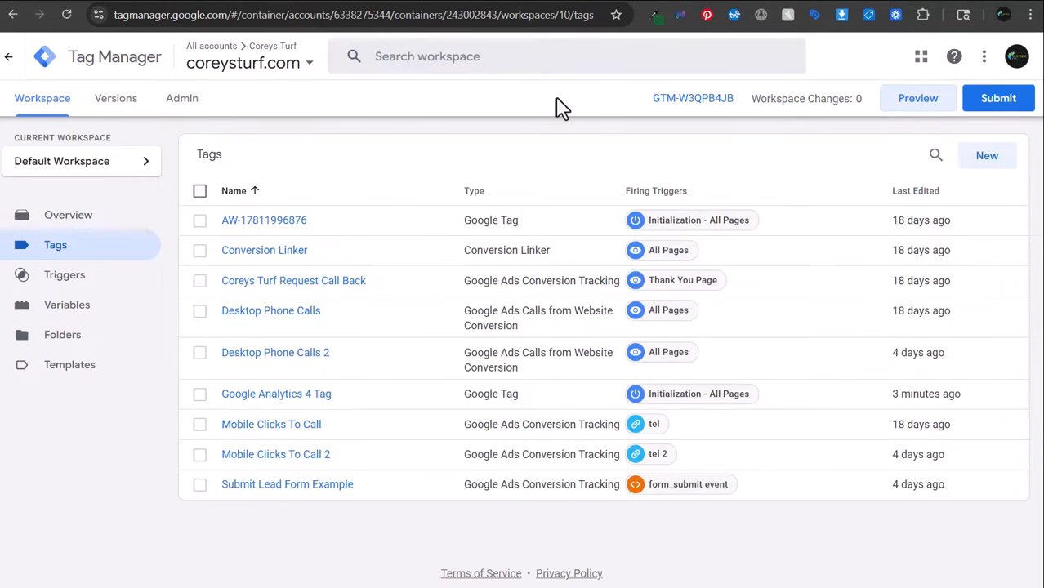
# - View the CallRail website at callrail.com in a new browser tab, and close that tab
pyautogui.hotkey('ctrl', 't')
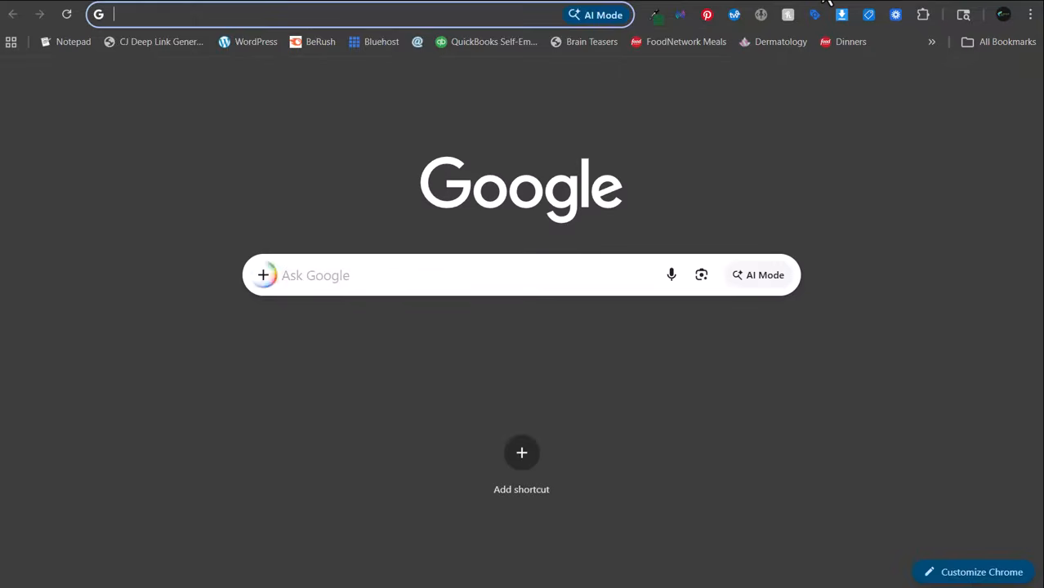
pyautogui.write('callrail.co')
pyautogui.press('Return')
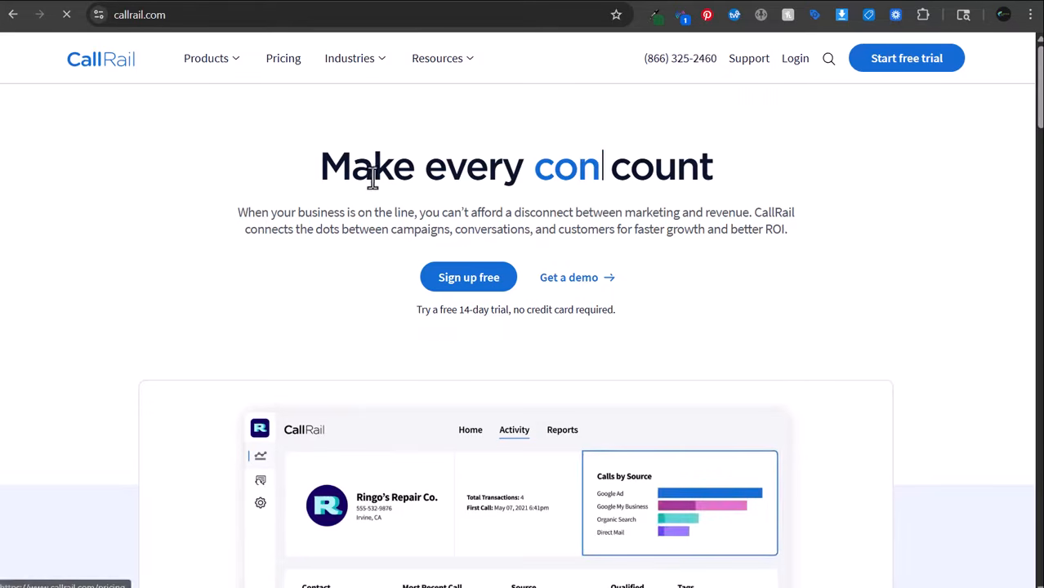
pyautogui.click(791, 0)
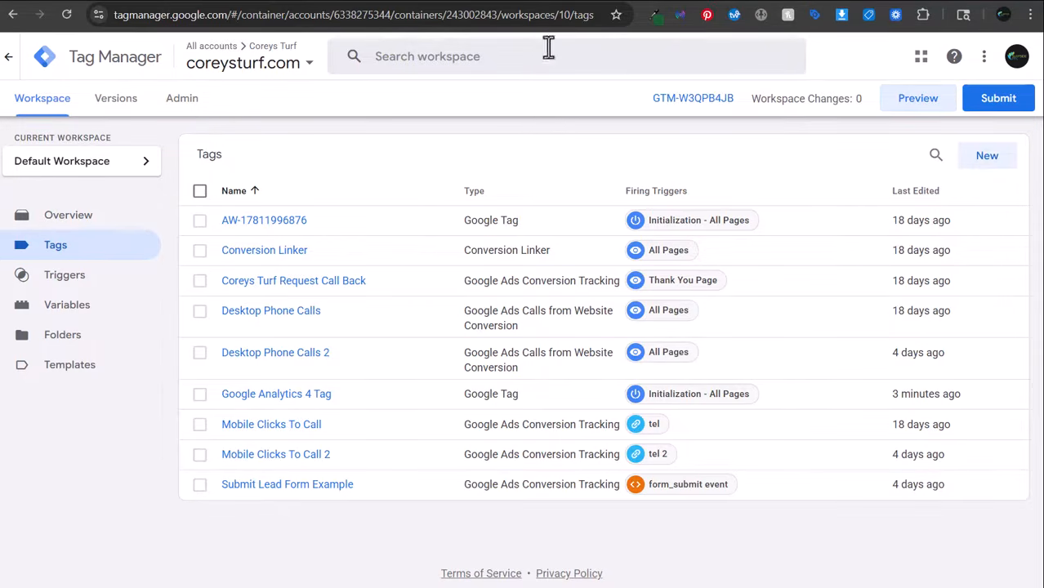
# - Switch to the coreysturf.com contact page and look over its contact form
pyautogui.click(530, 2)
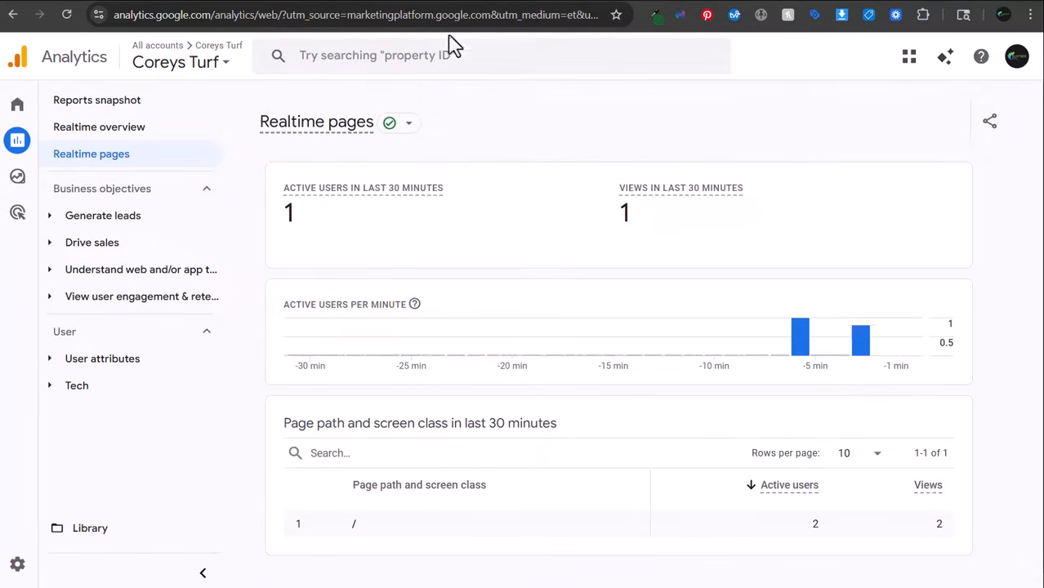
pyautogui.click(447, 1)
pyautogui.click(260, 2)
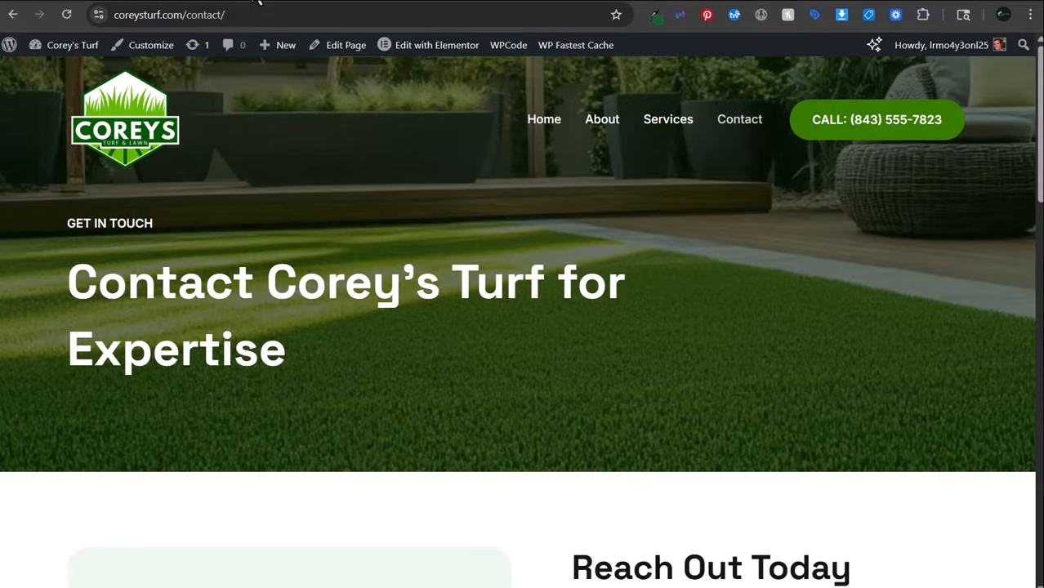
pyautogui.scroll(-5, 278, 139)
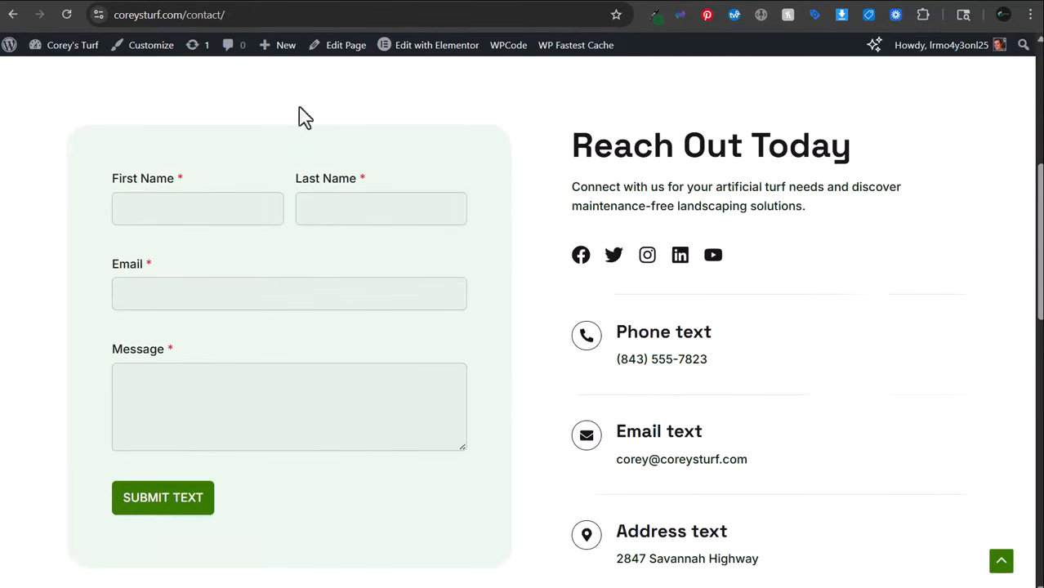
pyautogui.scroll(4, 184, 96)
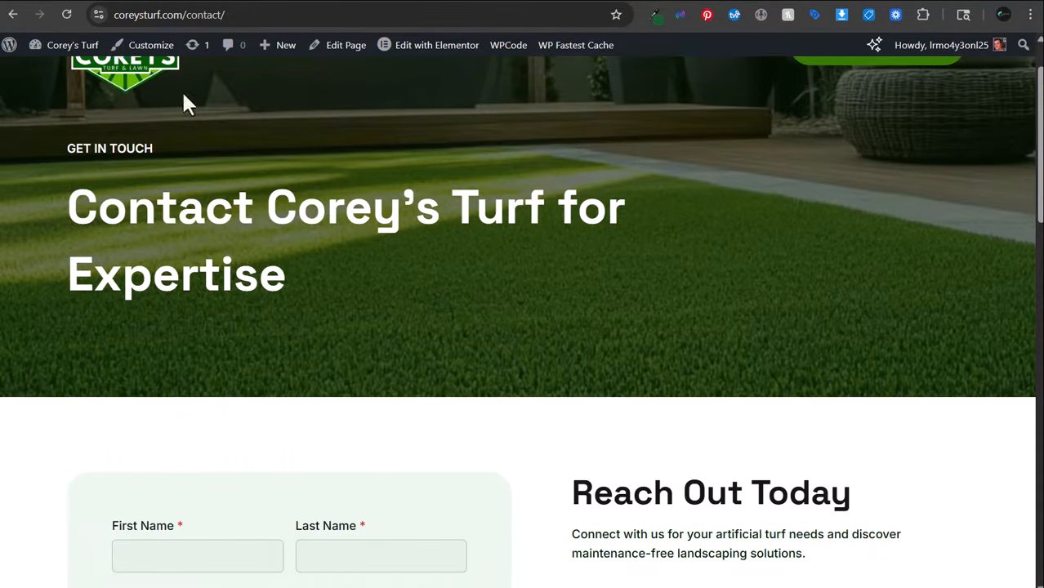
# - Go to the website's home page, test the hero section's call link, and cancel the request to open an app
pyautogui.click(118, 86)
pyautogui.scroll(-2, 147, 351)
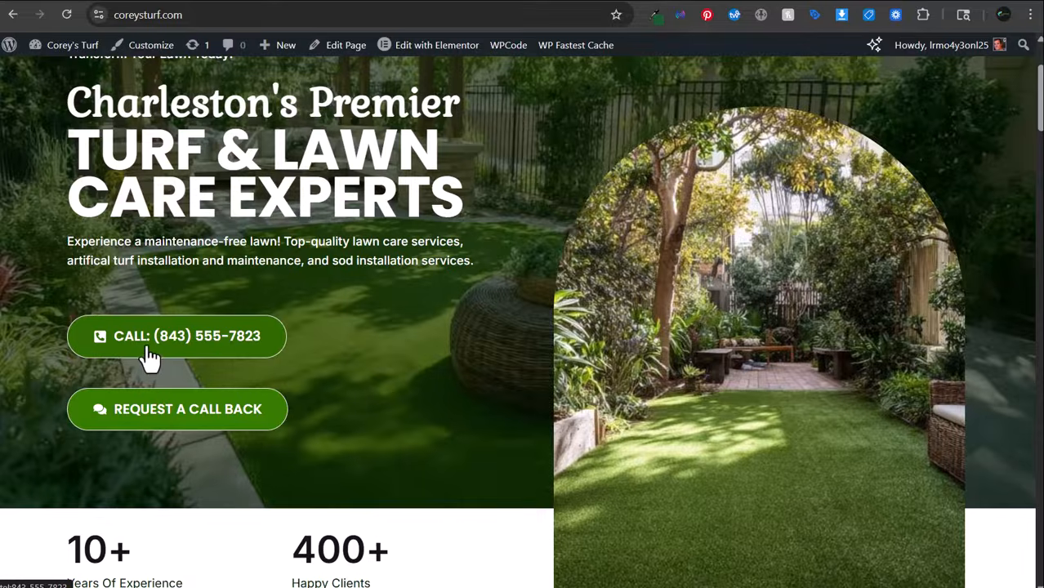
pyautogui.click(149, 357)
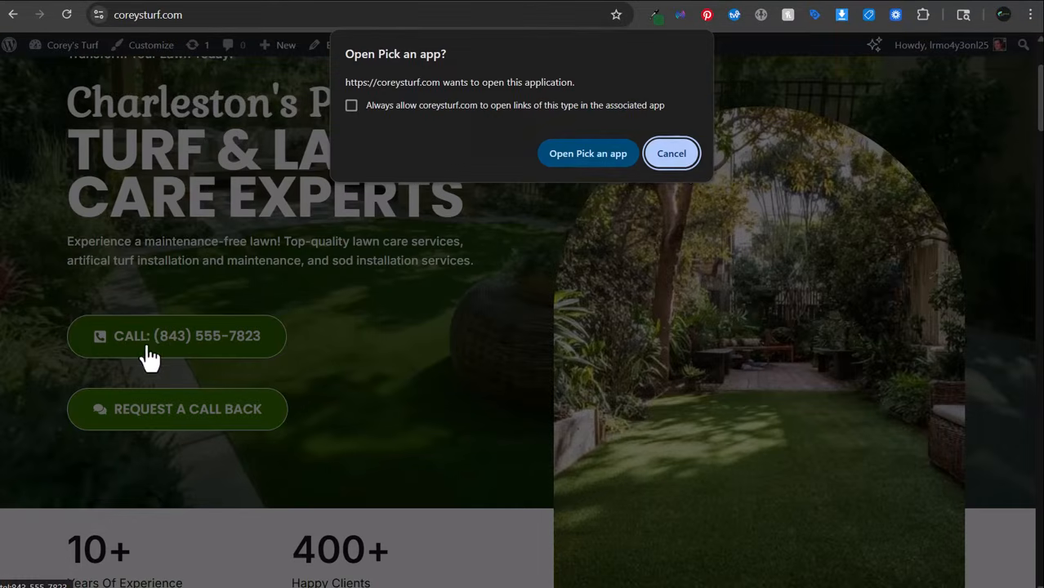
pyautogui.click(671, 155)
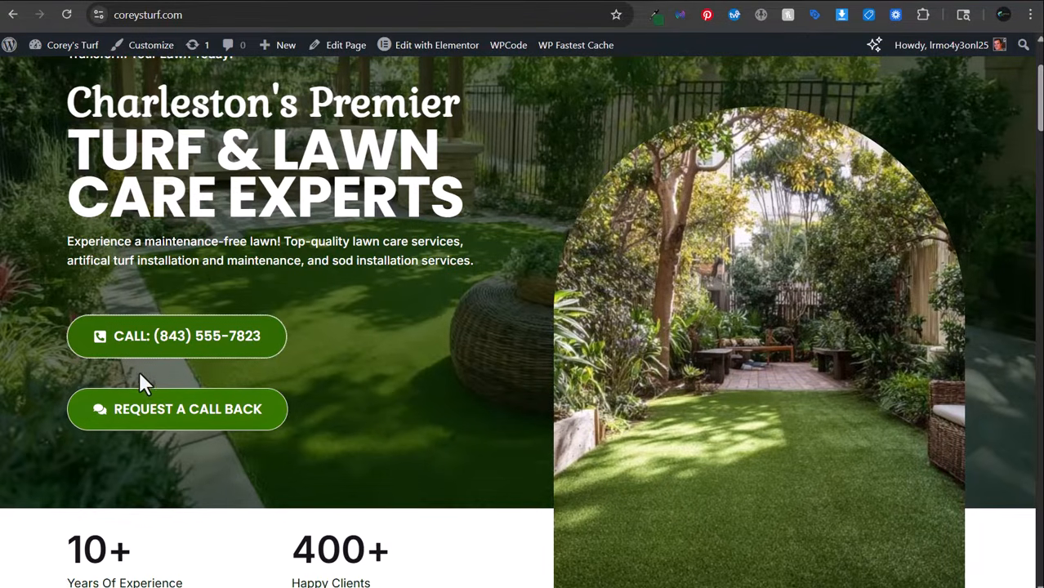
# - Switch to Google Tag Manager and create a new tag named "Google Analytics 4 Mobile Click To Call phone_call"
pyautogui.click(437, 5)
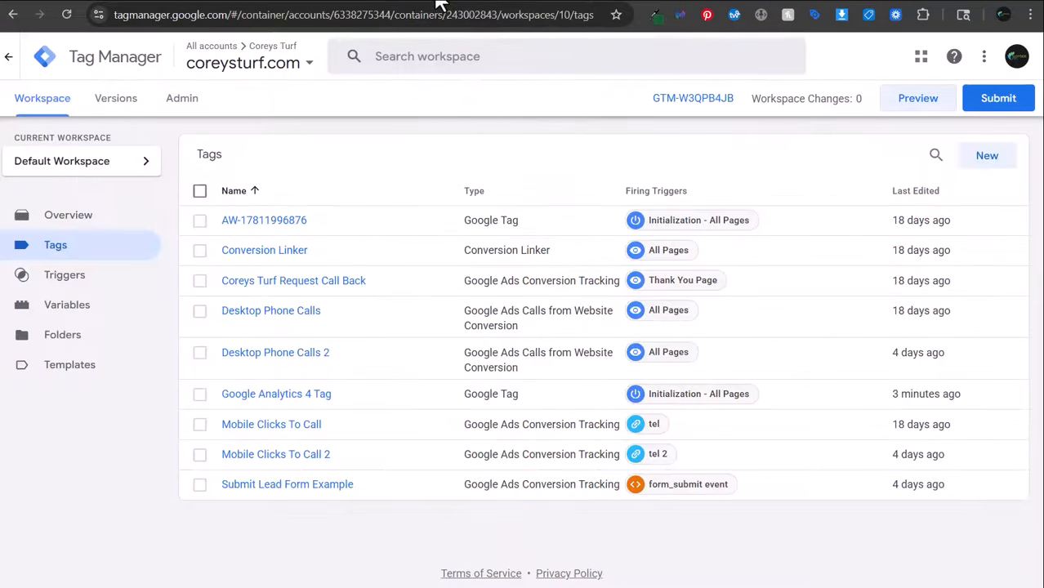
pyautogui.click(978, 166)
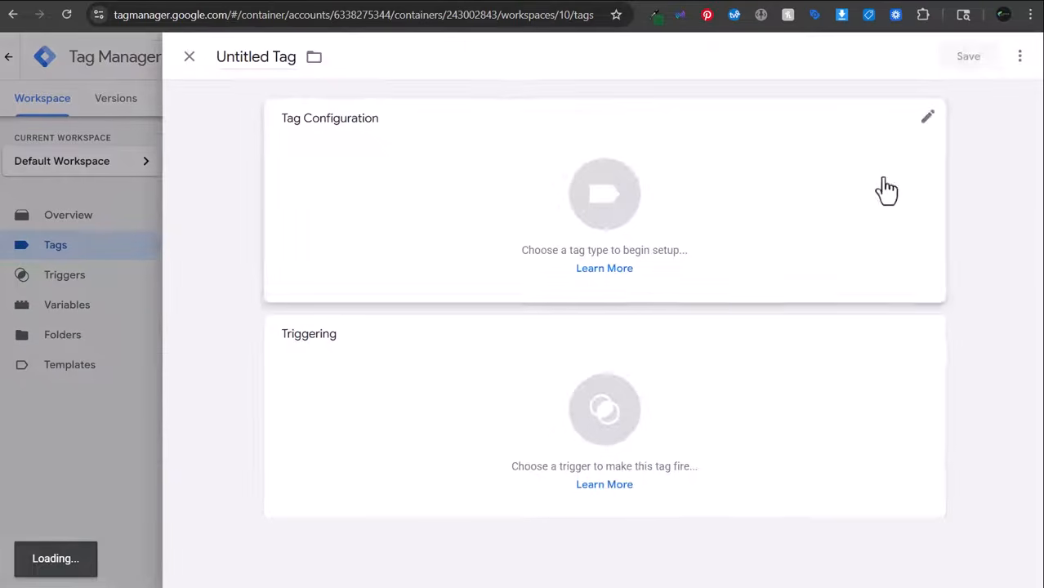
pyautogui.click(247, 51)
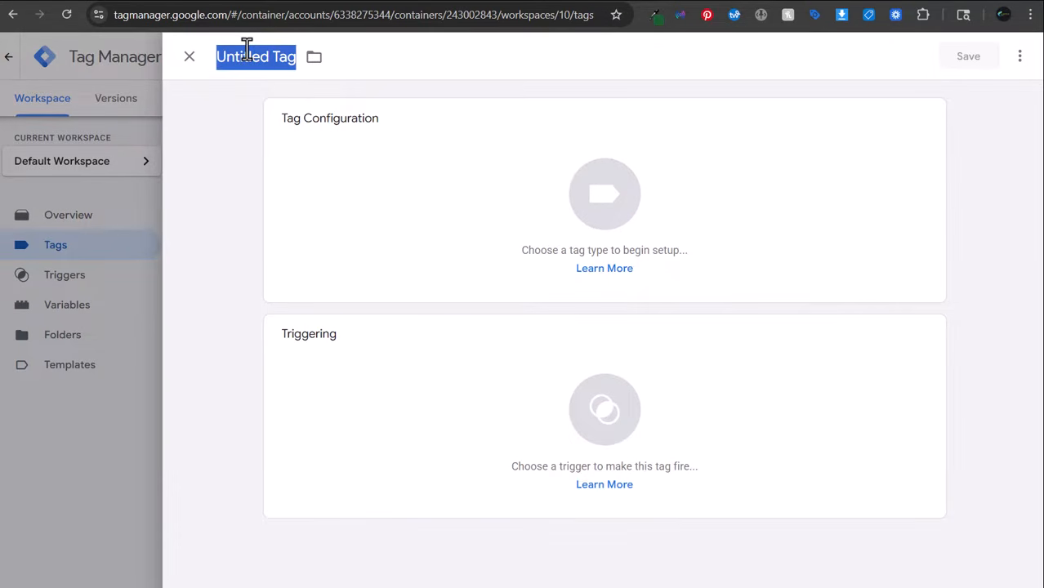
pyautogui.write('Google Analyti')
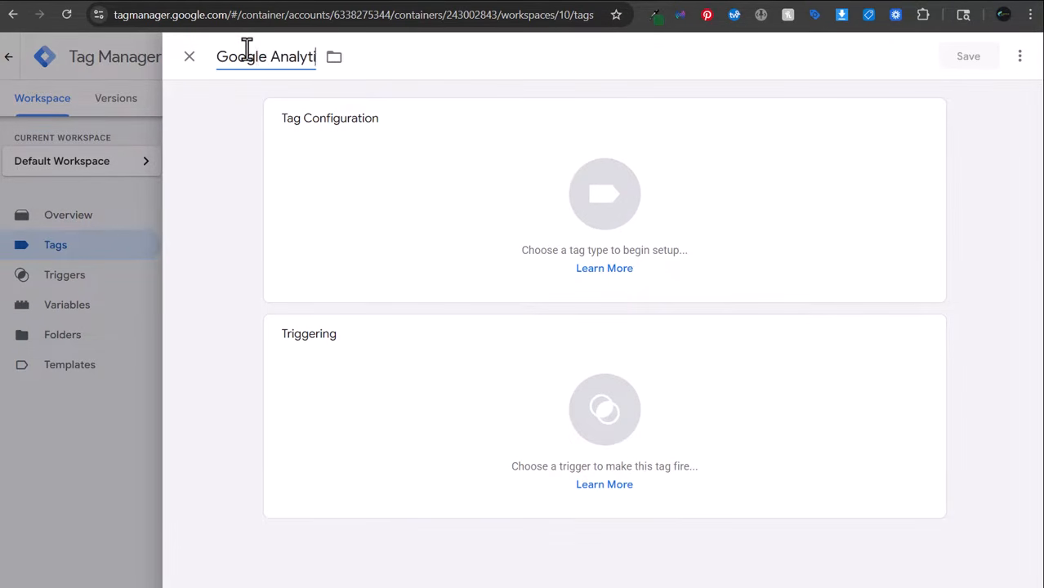
pyautogui.write('cs 4 Phone C')
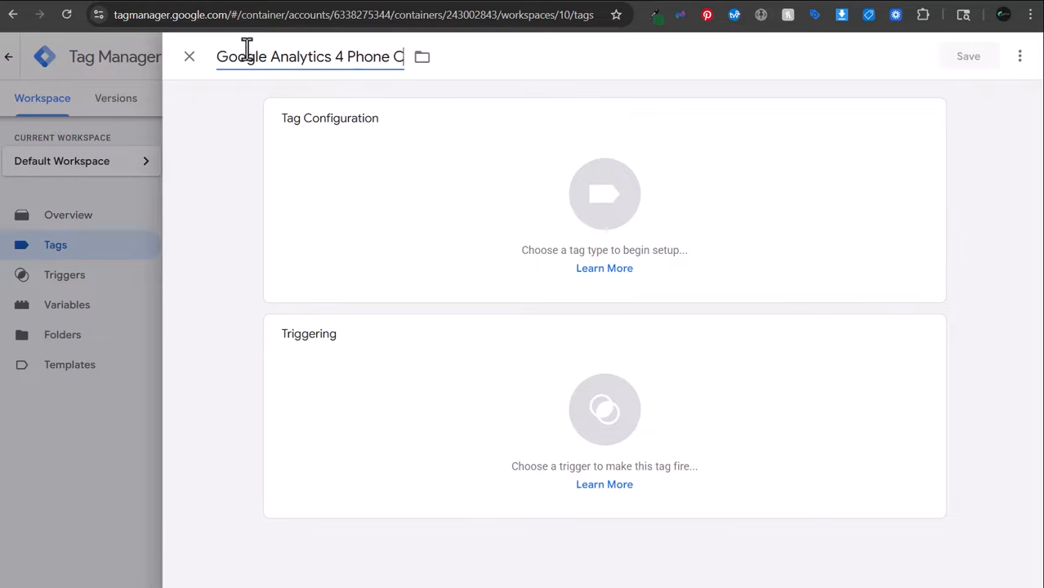
pyautogui.write('all')
pyautogui.press('BackSpace')
pyautogui.press('BackSpace')
pyautogui.press('BackSpace')
pyautogui.press('BackSpace')
pyautogui.press('BackSpace')
pyautogui.press('BackSpace')
pyautogui.press('BackSpace')
pyautogui.press('BackSpace')
pyautogui.press('BackSpace')
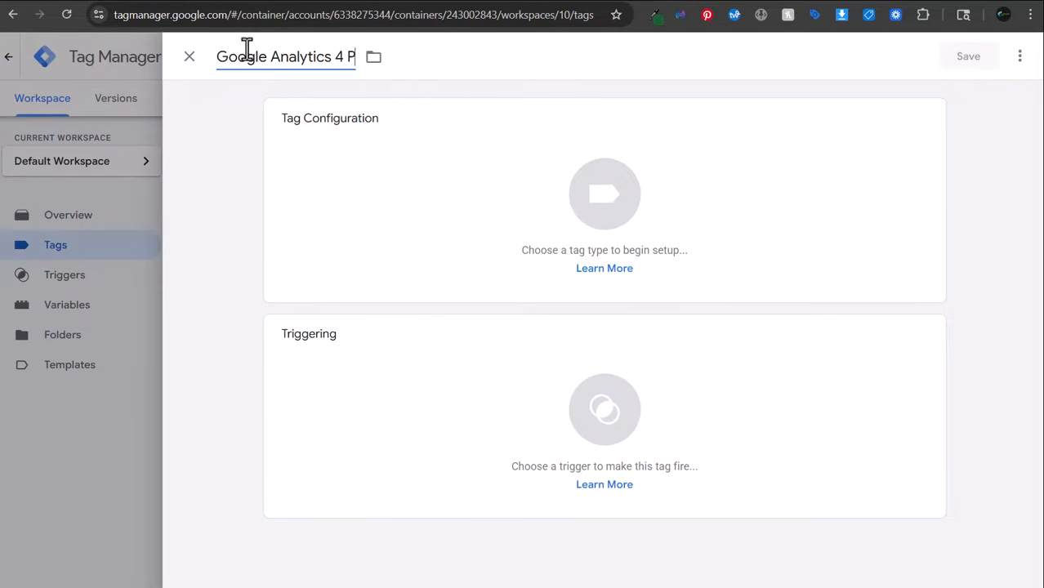
pyautogui.press('BackSpace')
pyautogui.write('Mobile Click To C')
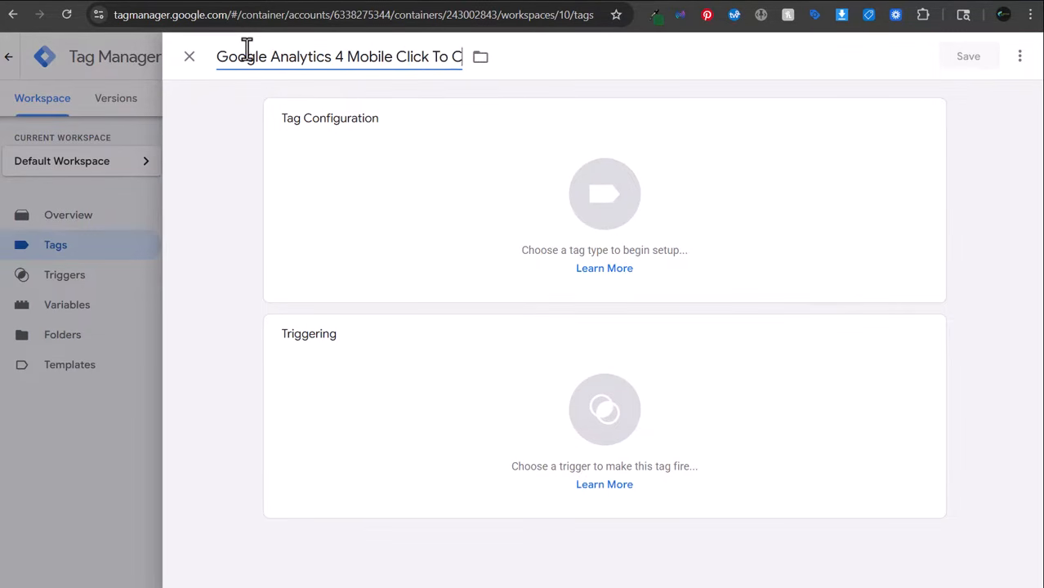
pyautogui.write('all - phon')
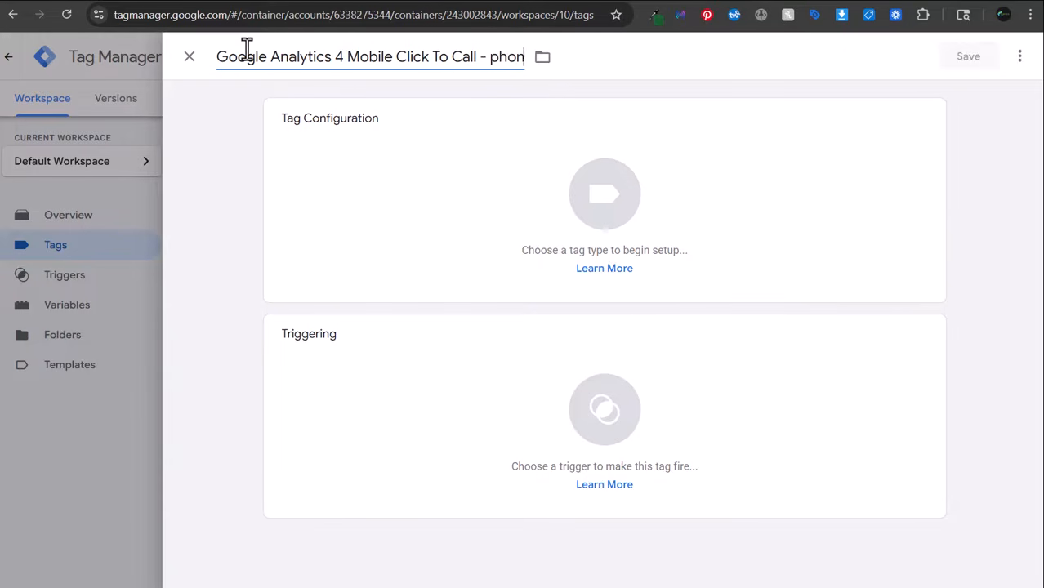
pyautogui.write('e_call')
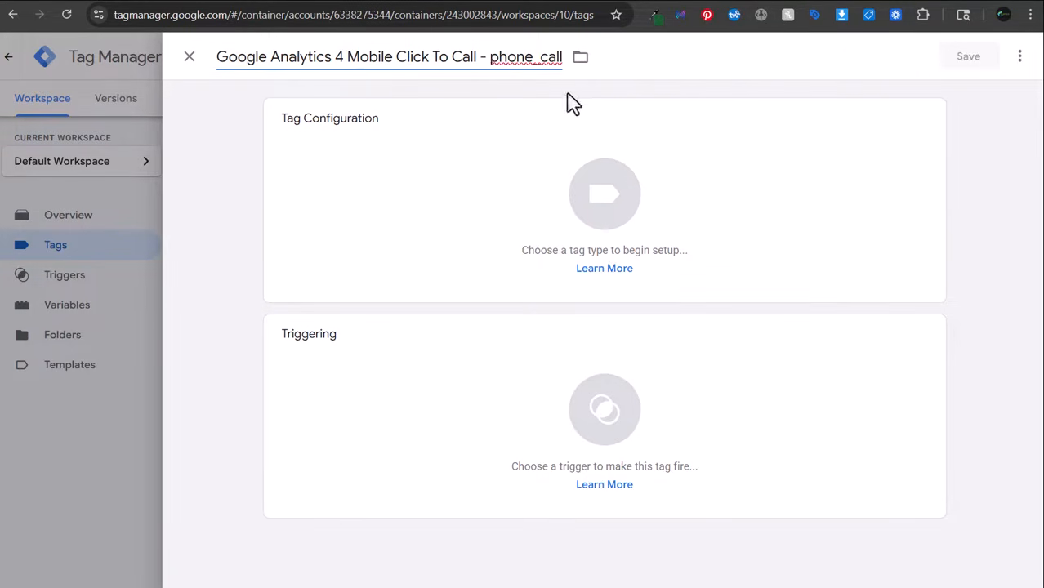
pyautogui.moveTo(525, 63); pyautogui.dragTo(492, 70)
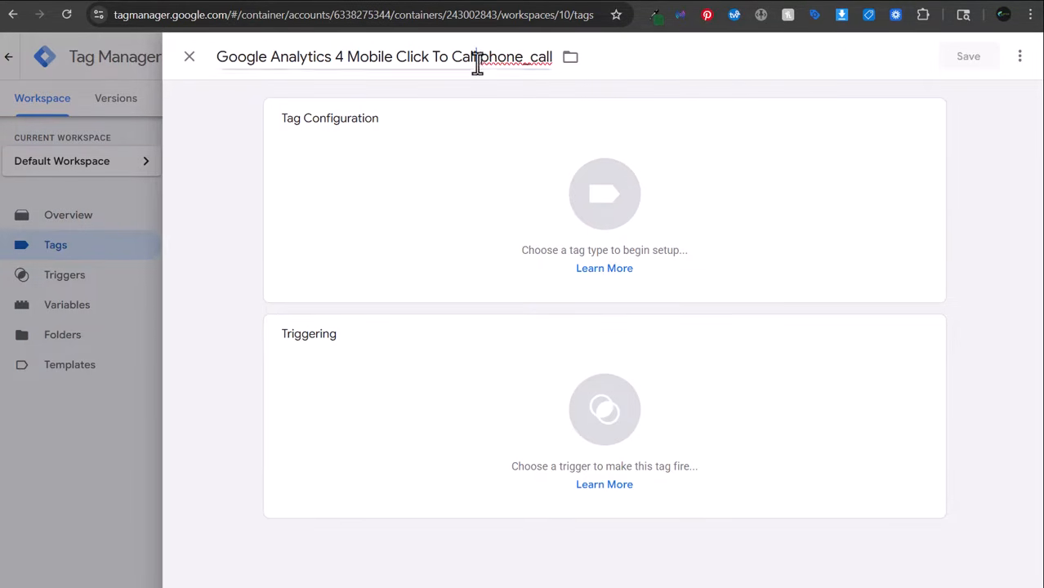
# - Set the tag type to Google Analytics: GA4 Event and copy phone_call from the tag's title as the event name
pyautogui.moveTo(478, 62); pyautogui.dragTo(560, 70)
pyautogui.hotkey('ctrl', 'c')
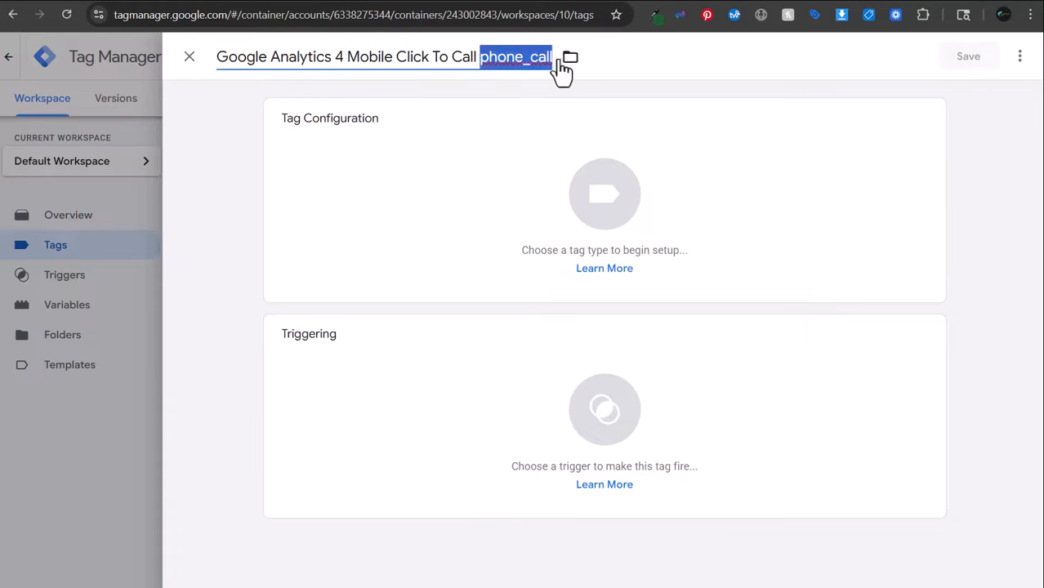
pyautogui.click(386, 183)
pyautogui.click(678, 200)
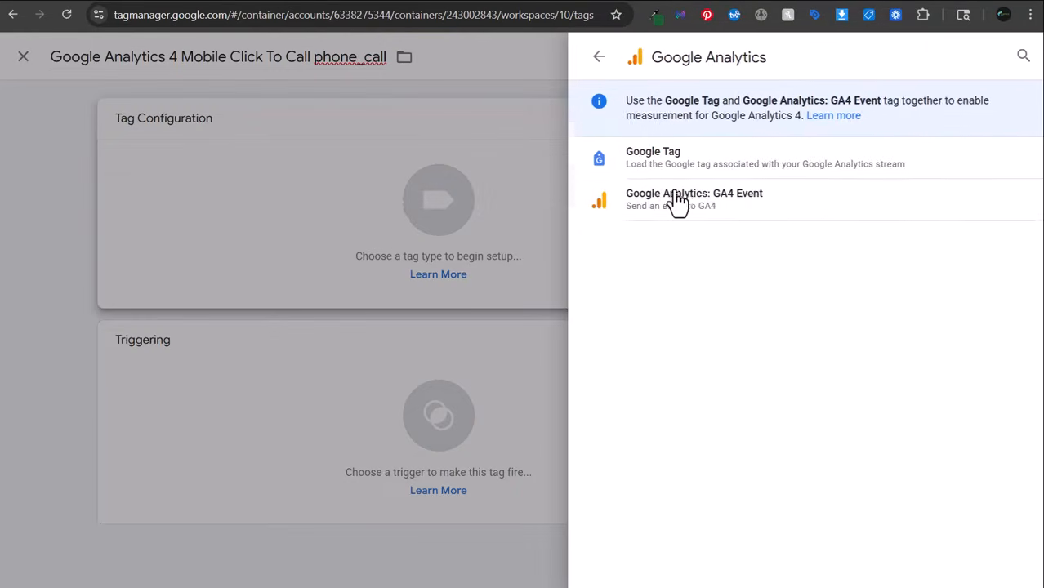
pyautogui.click(750, 205)
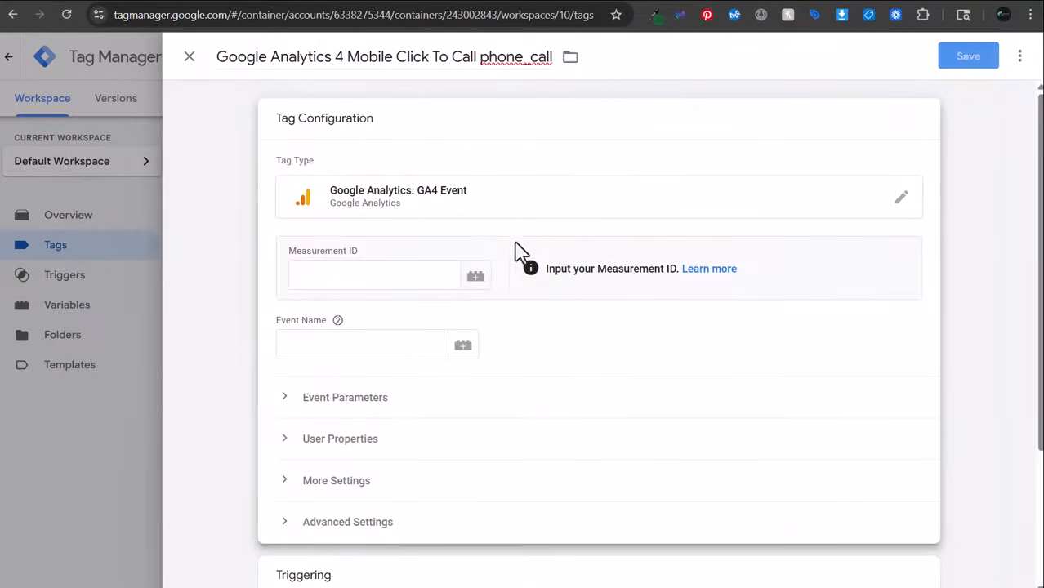
pyautogui.click(386, 276)
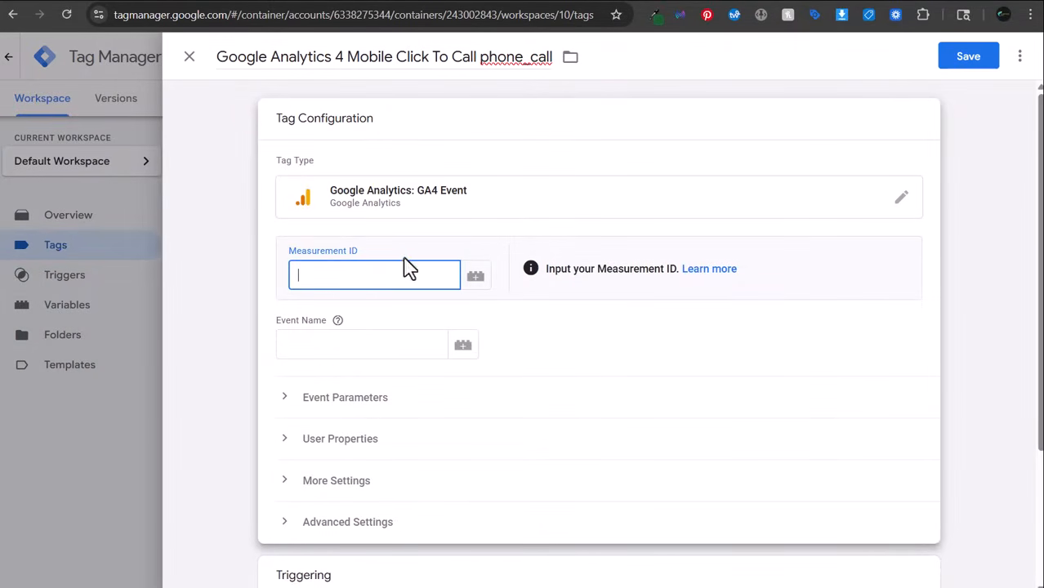
pyautogui.click(343, 343)
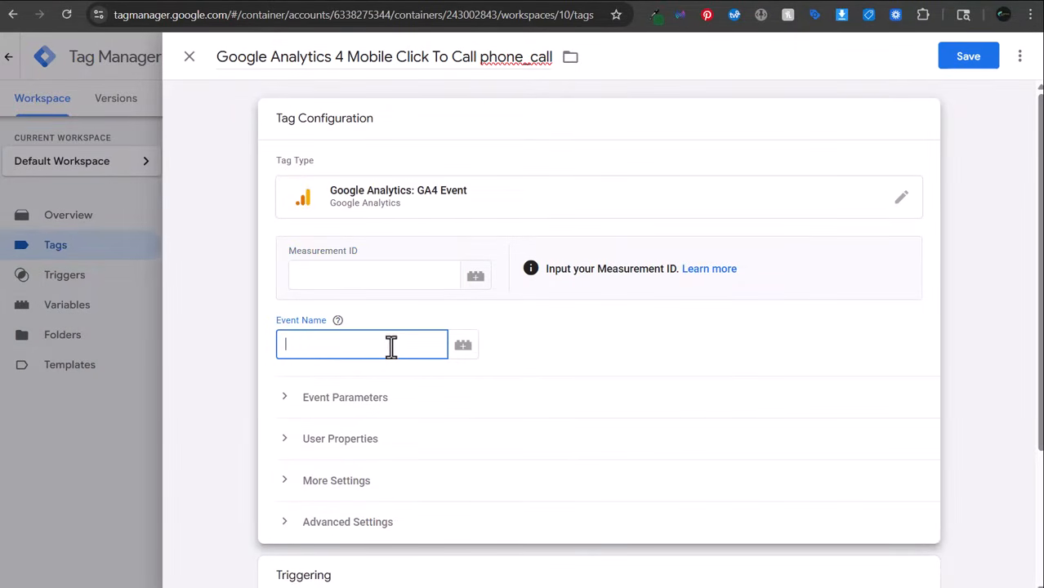
pyautogui.hotkey('ctrl', 'v')
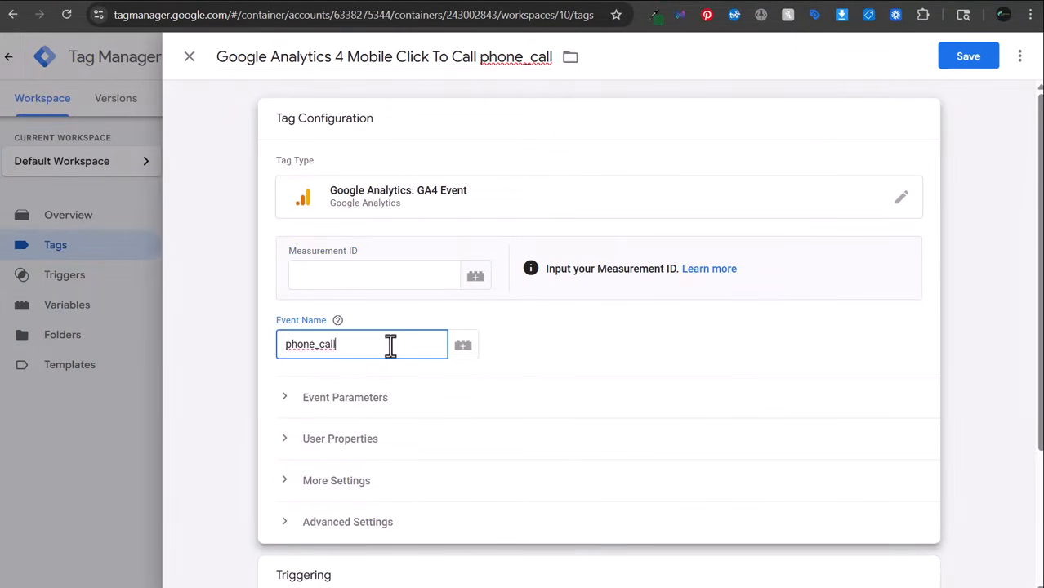
# - Switch to Google Analytics and copy the Measurement ID of the Coreys Turf web data stream
pyautogui.click(504, 1)
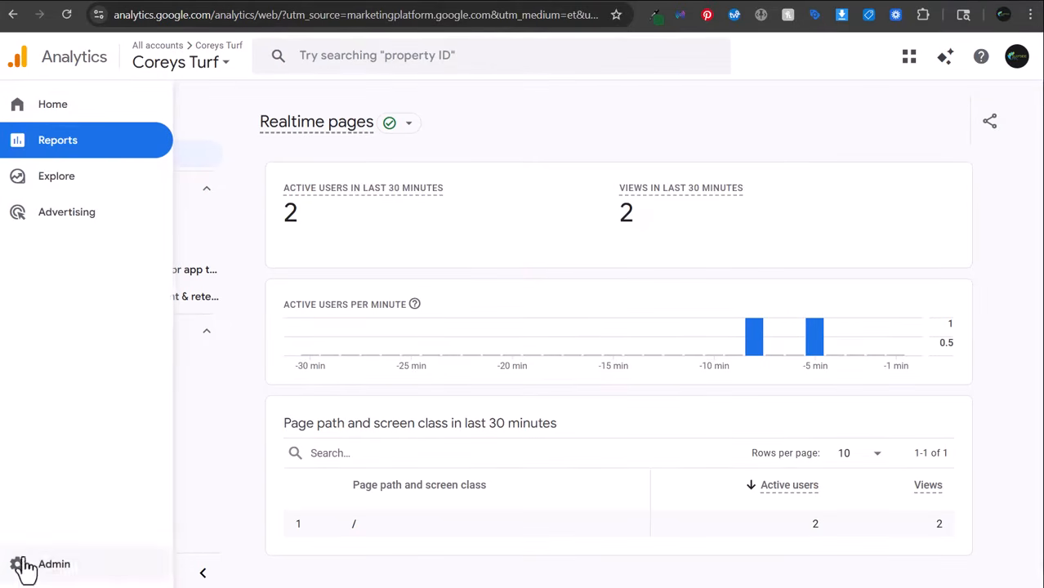
pyautogui.click(24, 564)
pyautogui.click(678, 464)
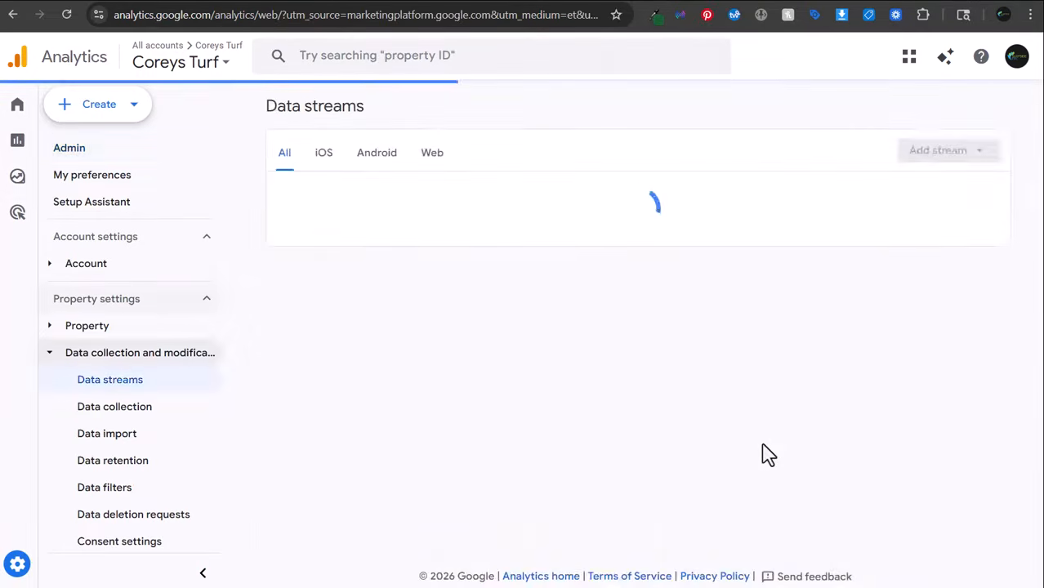
pyautogui.click(965, 210)
pyautogui.click(903, 255)
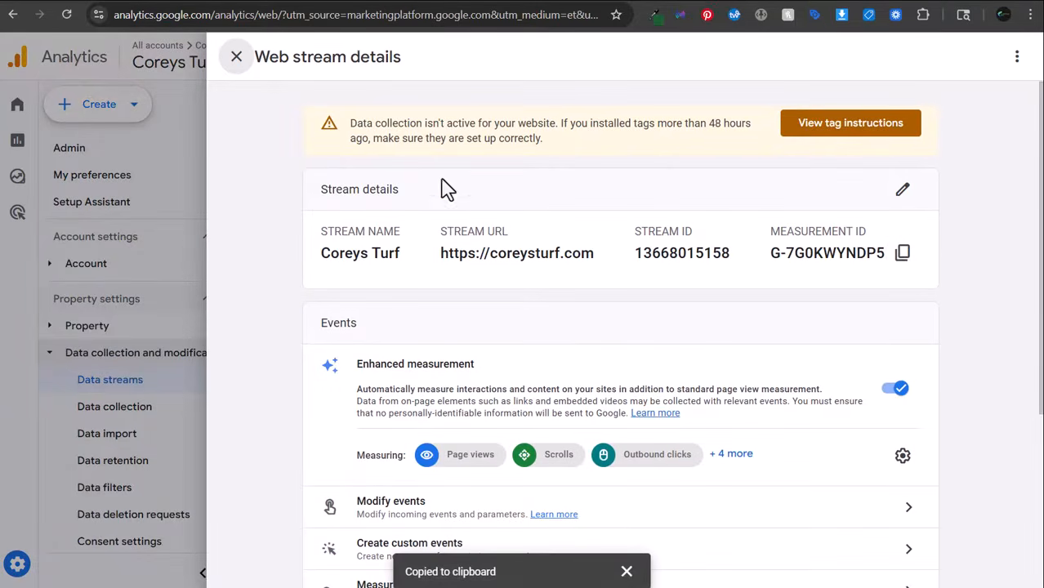
# - Return to Google Tag Manager, set the event tag's Measurement ID to G-7G0KWYNDP5, and finish editing the tag configuration
pyautogui.click(430, 3)
pyautogui.click(348, 278)
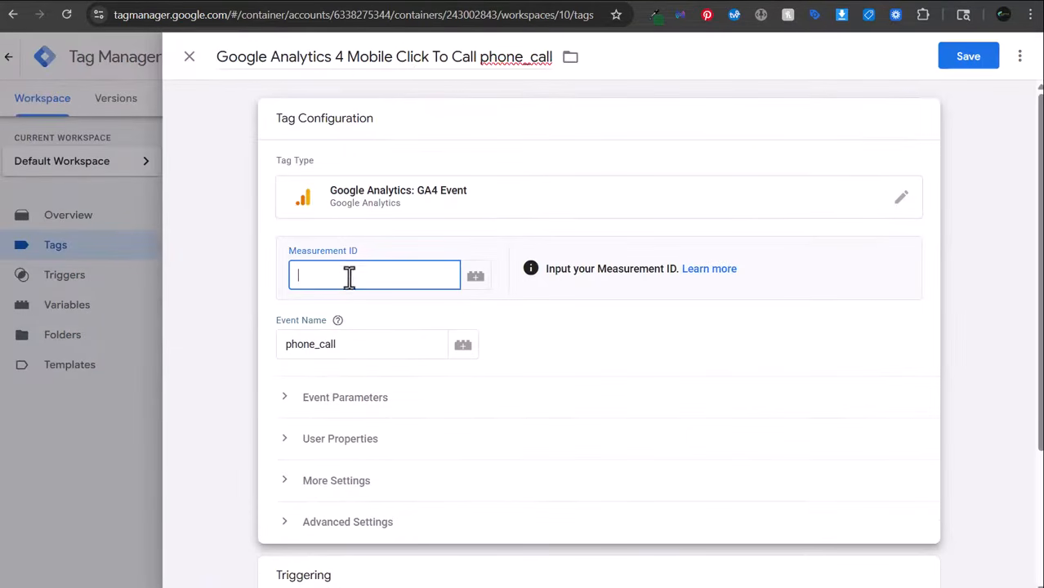
pyautogui.hotkey('ctrl', 'v')
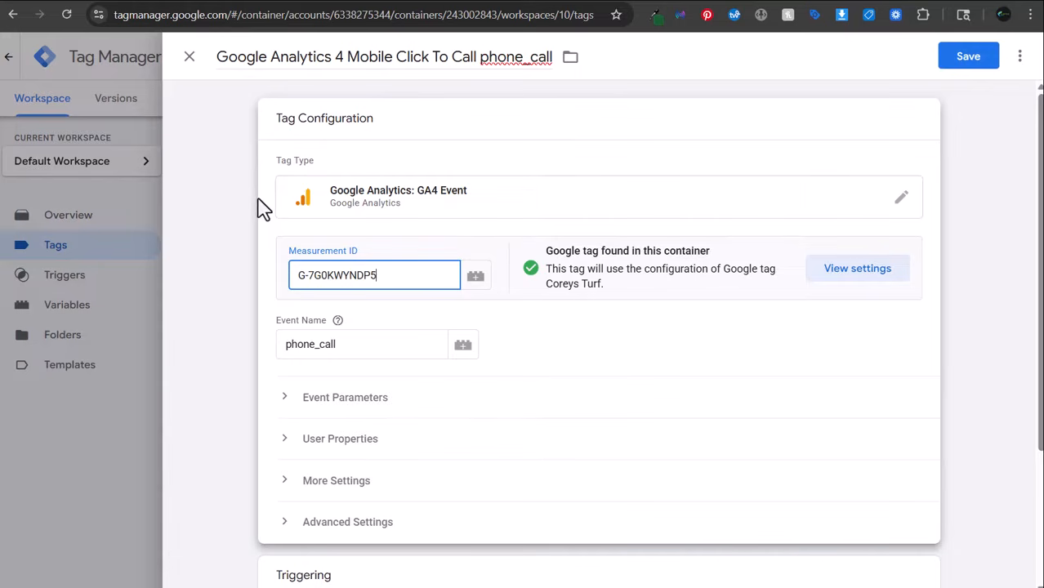
pyautogui.moveTo(384, 275); pyautogui.dragTo(302, 275)
pyautogui.doubleClick(296, 348)
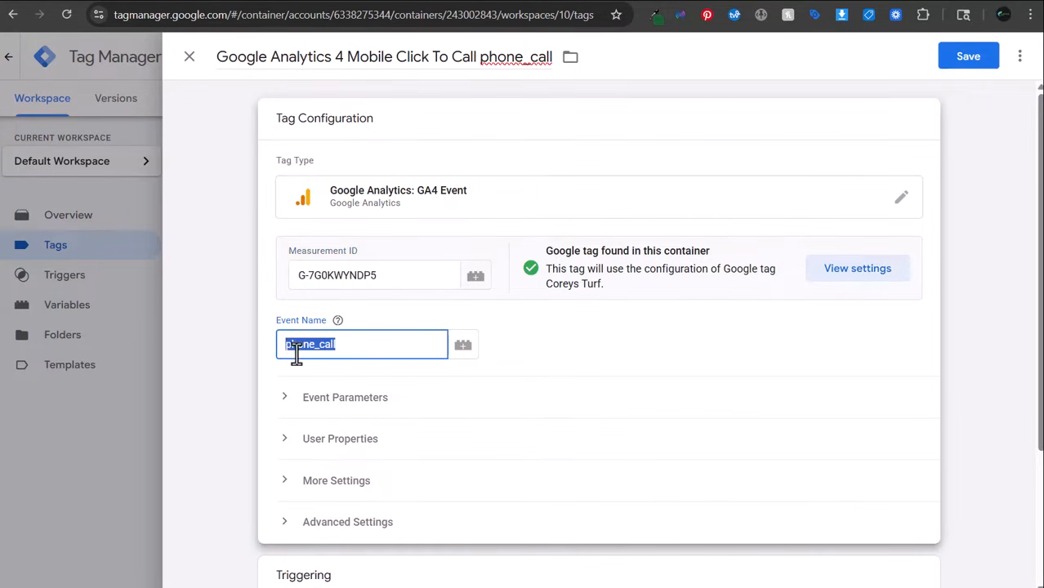
pyautogui.click(230, 298)
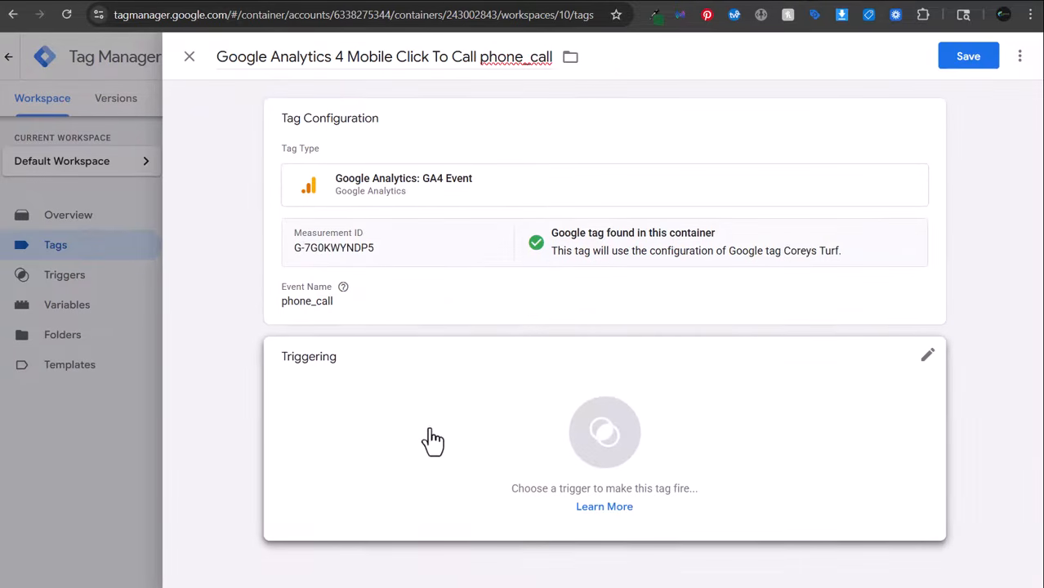
pyautogui.click(391, 448)
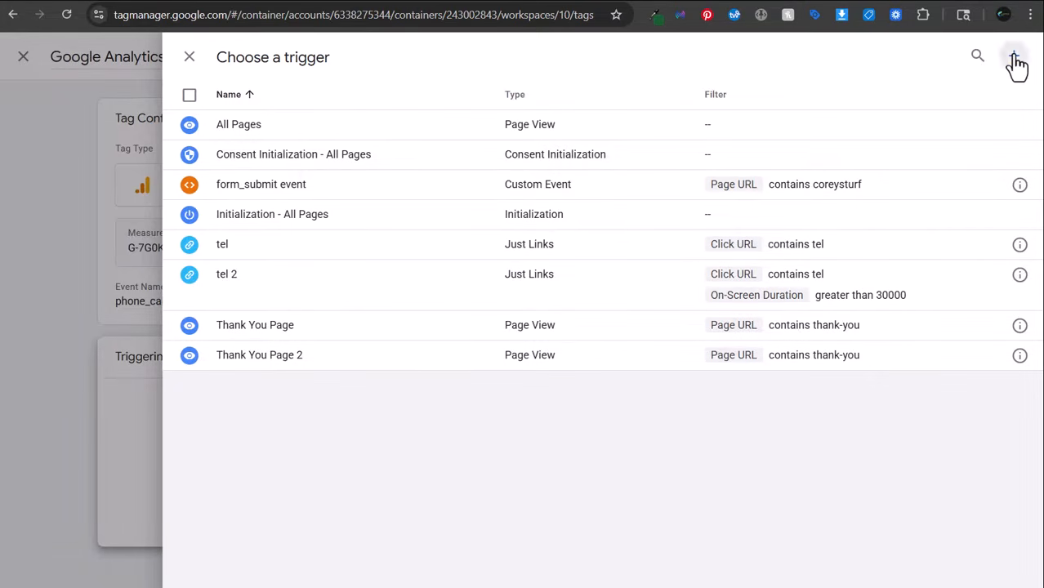
pyautogui.click(1014, 57)
pyautogui.click(189, 56)
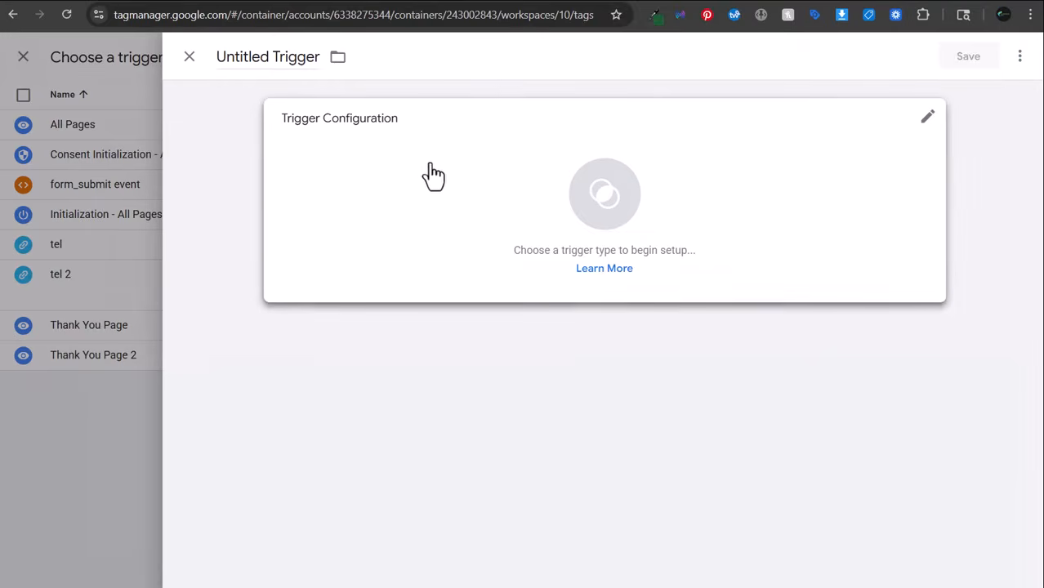
pyautogui.click(469, 186)
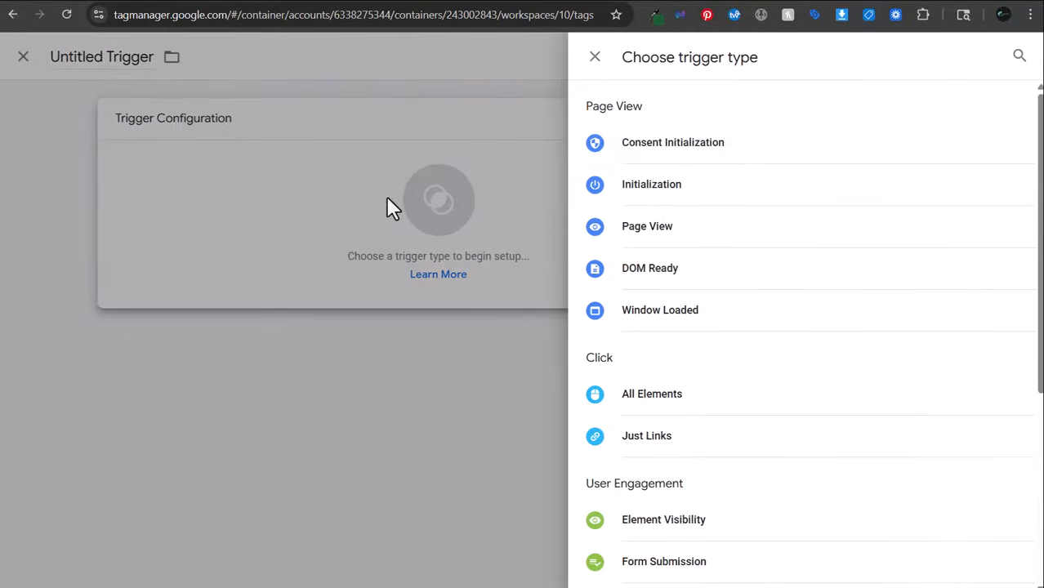
pyautogui.scroll(-2, 822, 145)
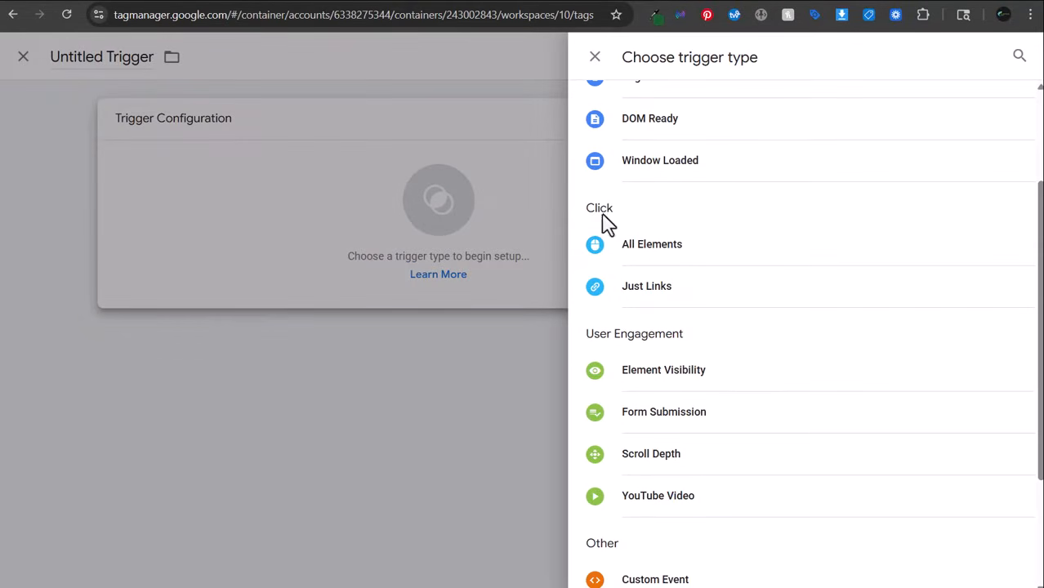
pyautogui.click(633, 287)
pyautogui.click(450, 323)
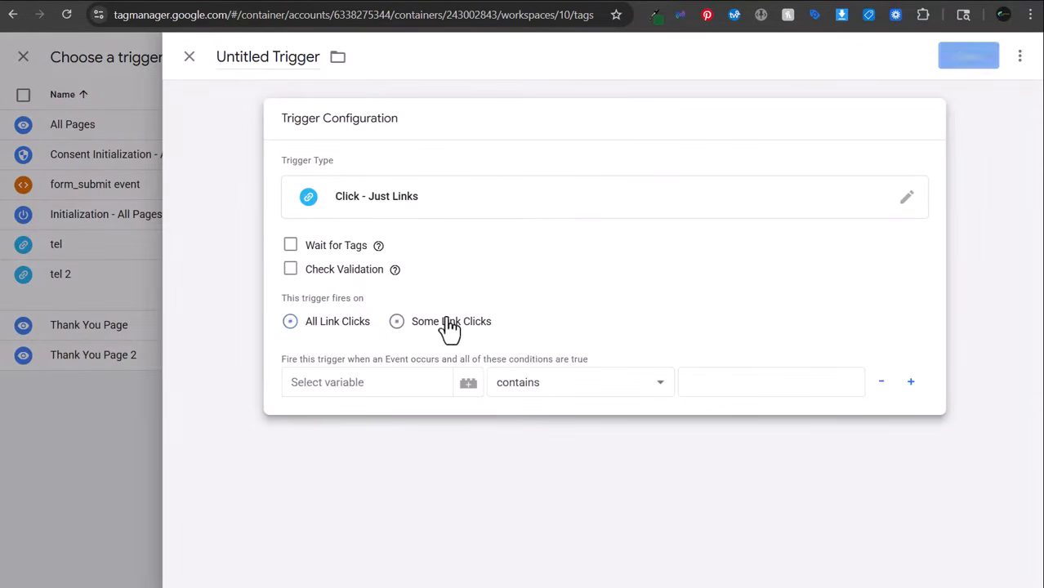
pyautogui.click(340, 384)
pyautogui.scroll(-3, 385, 408)
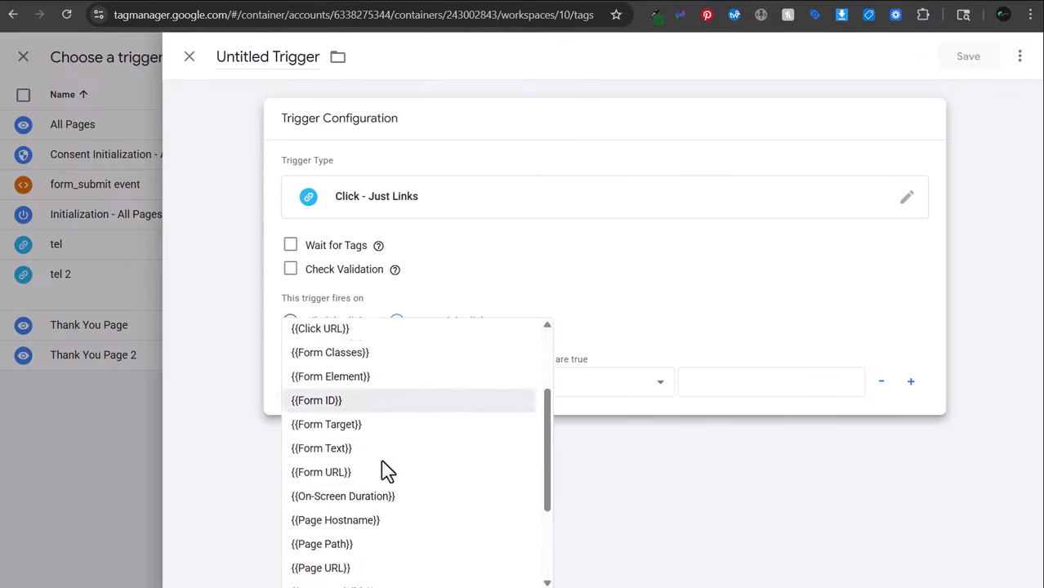
pyautogui.scroll(-3, 341, 500)
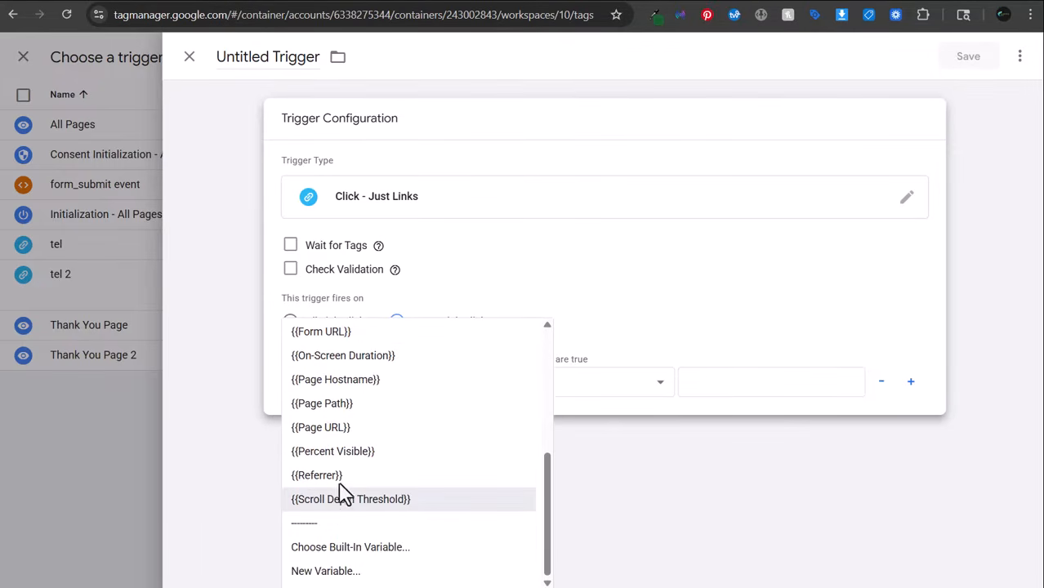
pyautogui.click(741, 481)
pyautogui.click(189, 57)
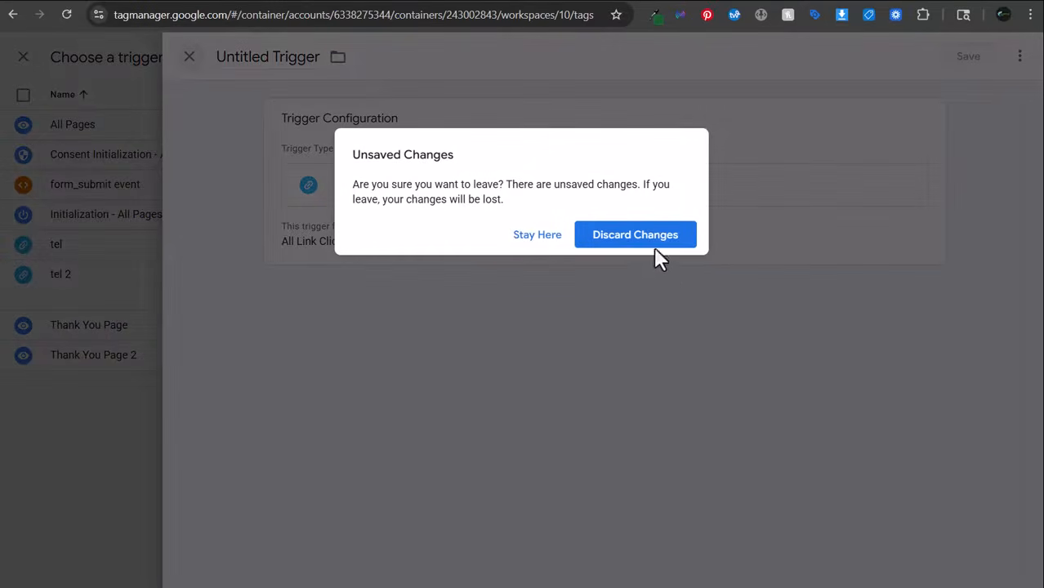
pyautogui.click(635, 237)
# - Assign the All Pages page view trigger to the phone_call event tag and save the tag
pyautogui.click(255, 127)
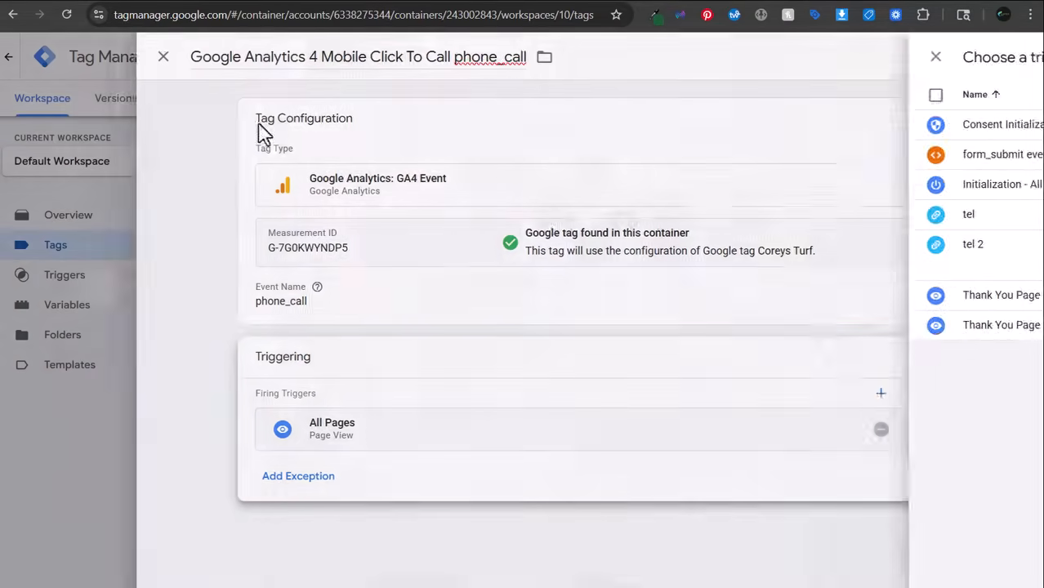
pyautogui.click(958, 55)
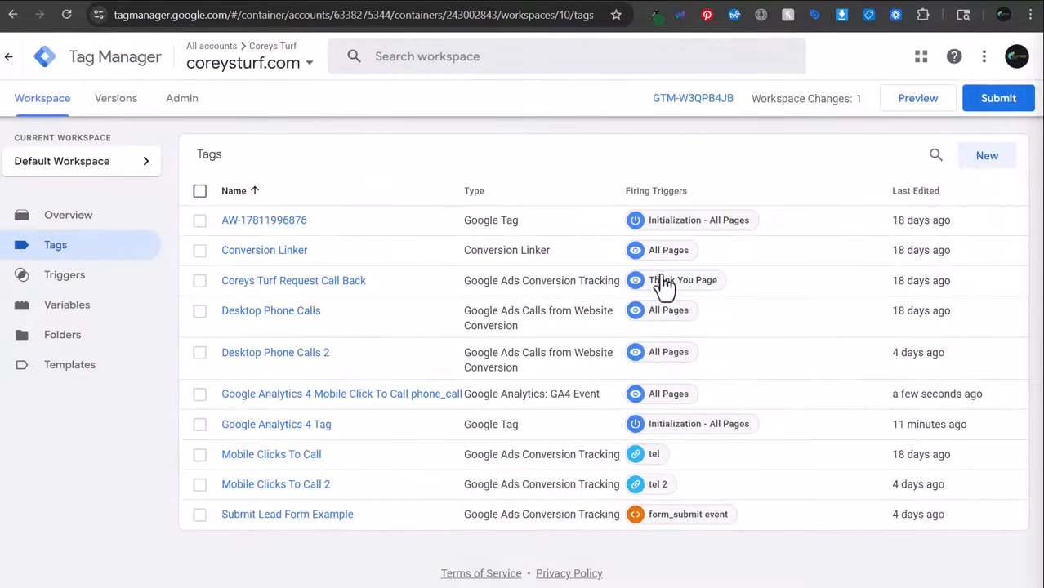
# - Enable the built-in scrolling variables Scroll Depth Units and Scroll Direction in the workspace
pyautogui.click(61, 316)
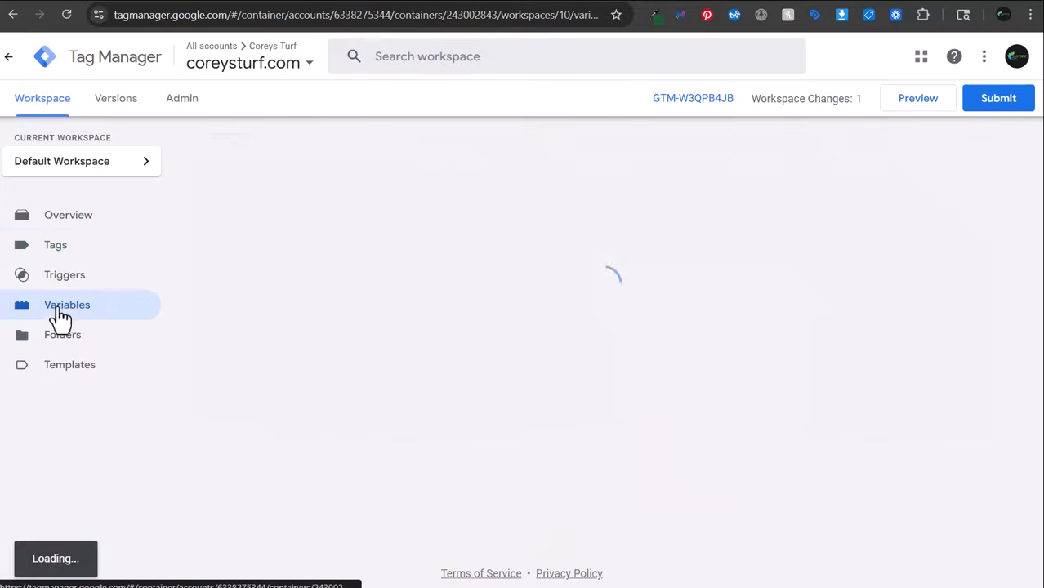
pyautogui.scroll(-4, 547, 276)
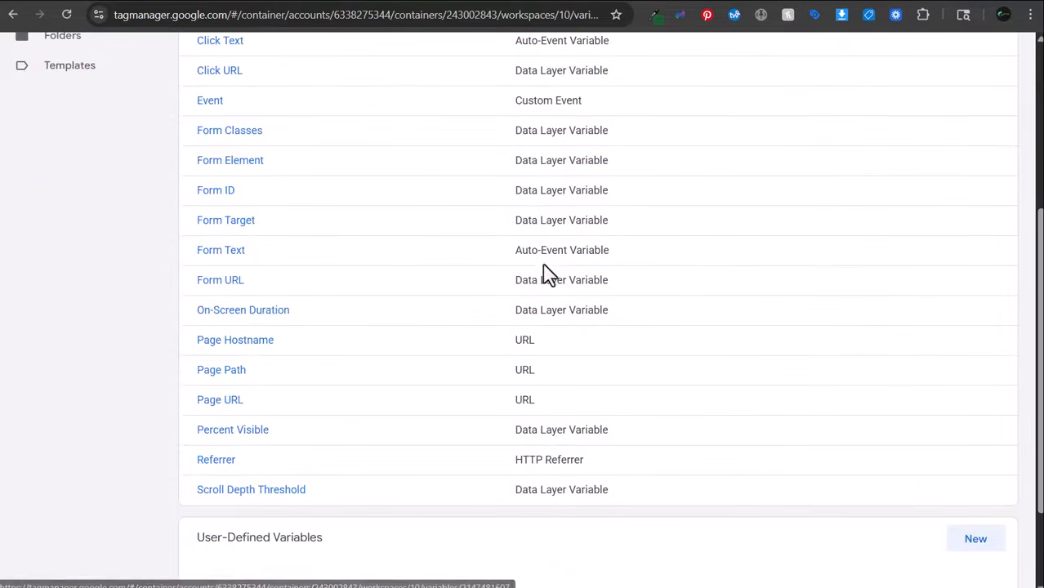
pyautogui.scroll(5, 547, 276)
pyautogui.click(965, 168)
pyautogui.scroll(-1, 704, 245)
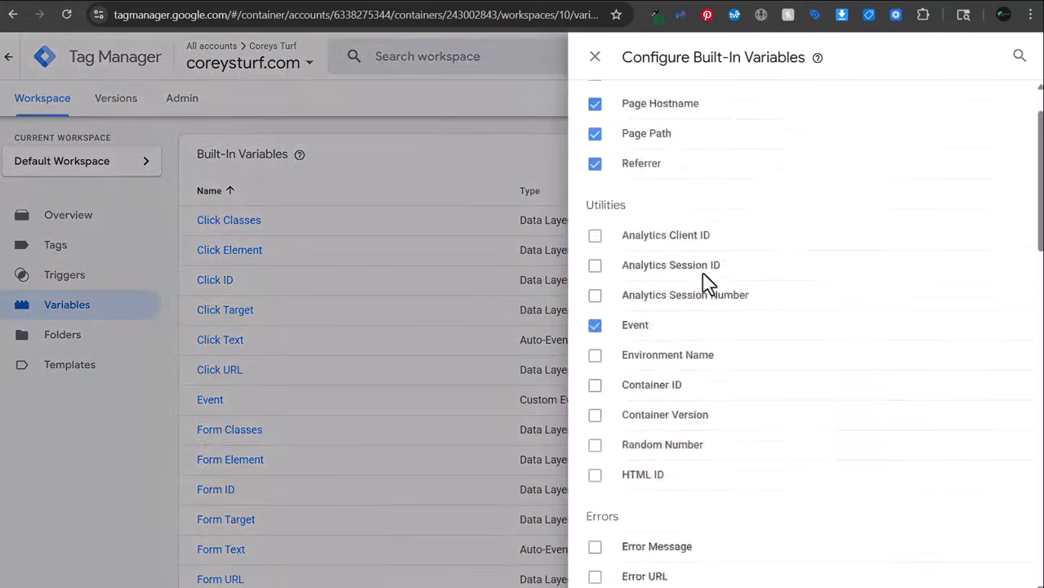
pyautogui.scroll(-12, 709, 286)
pyautogui.click(703, 448)
pyautogui.click(710, 478)
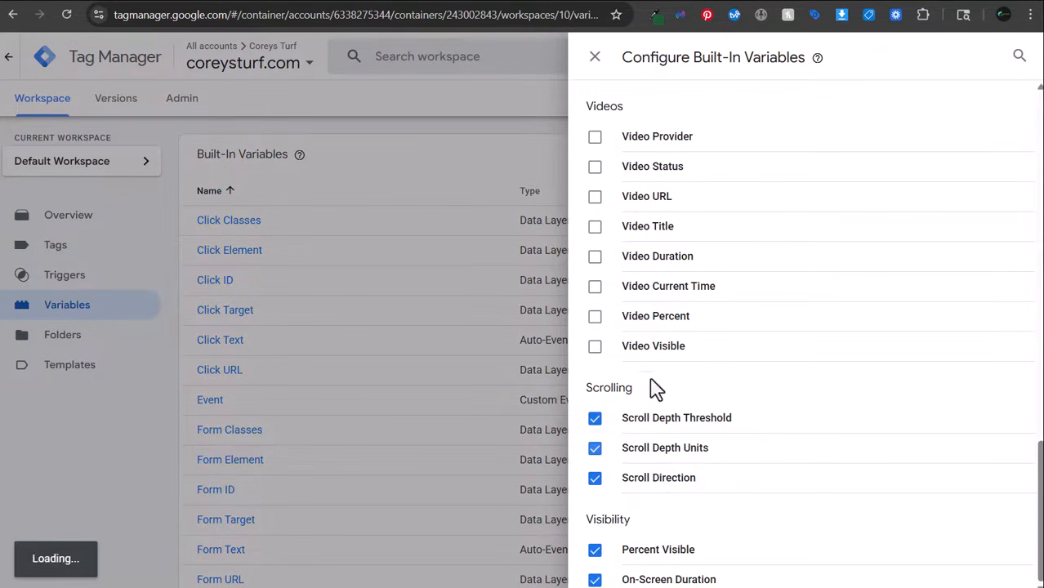
# - Enable the built-in variables Video Visible and Video Percent, finish configuring, and review the list of built-in variables
pyautogui.click(653, 347)
pyautogui.click(655, 316)
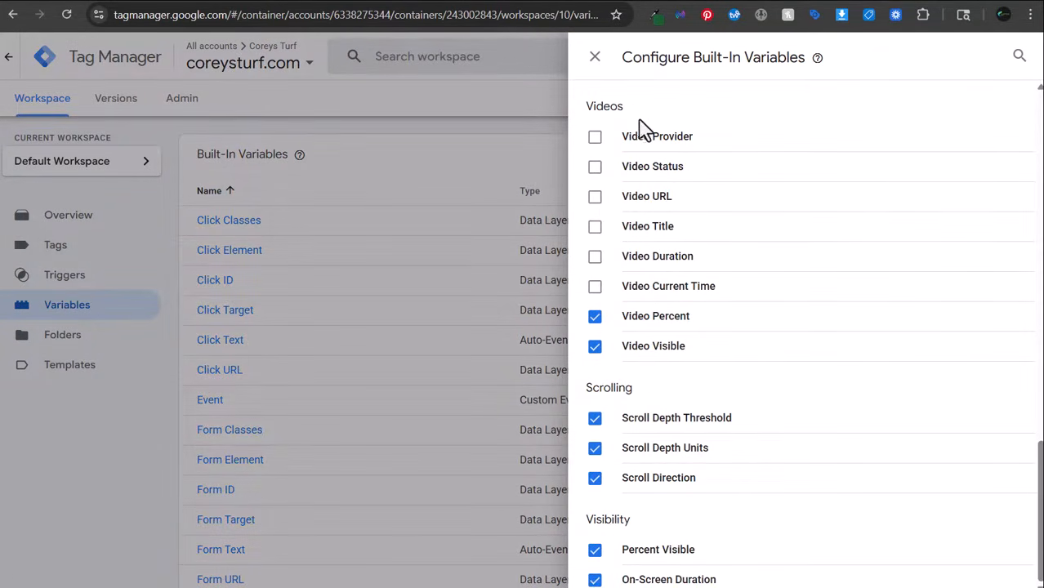
pyautogui.click(595, 59)
pyautogui.scroll(-5, 572, 196)
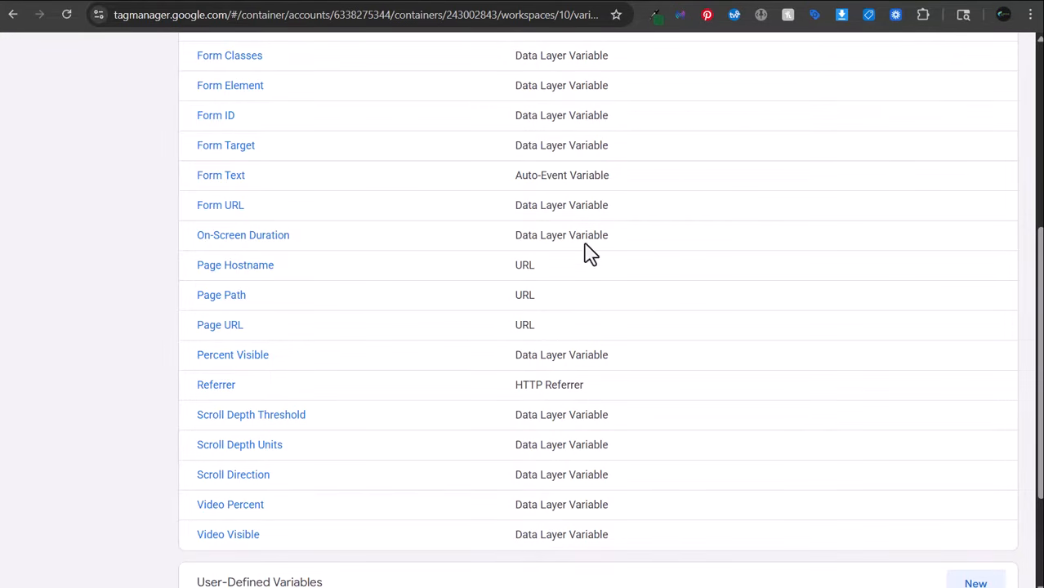
pyautogui.scroll(5, 594, 211)
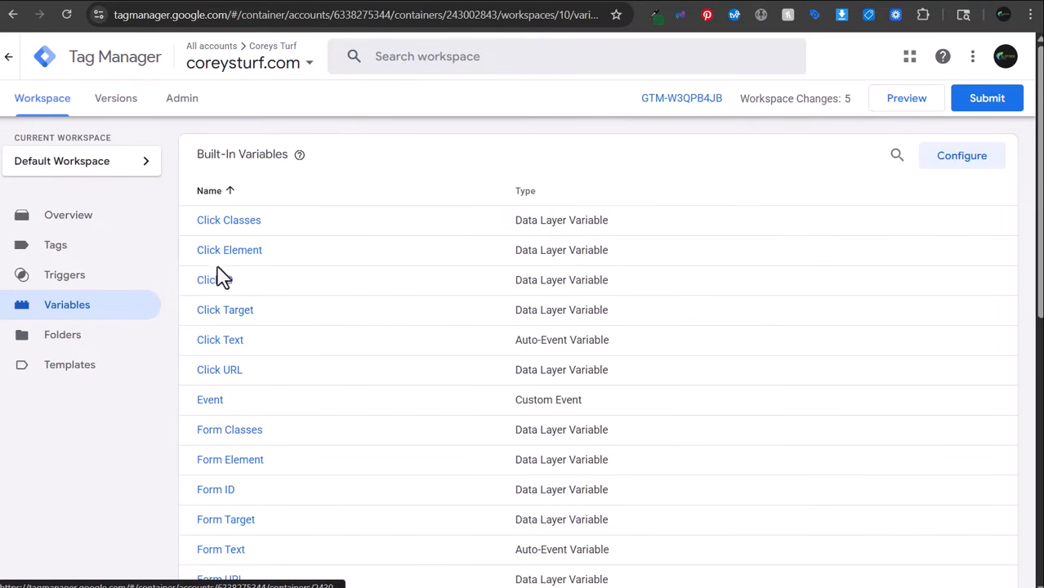
# - Open the "Google Analytics 4 Mobile Click To Call phone_call" tag from the tags list and remove its All Pages firing trigger
pyautogui.click(103, 257)
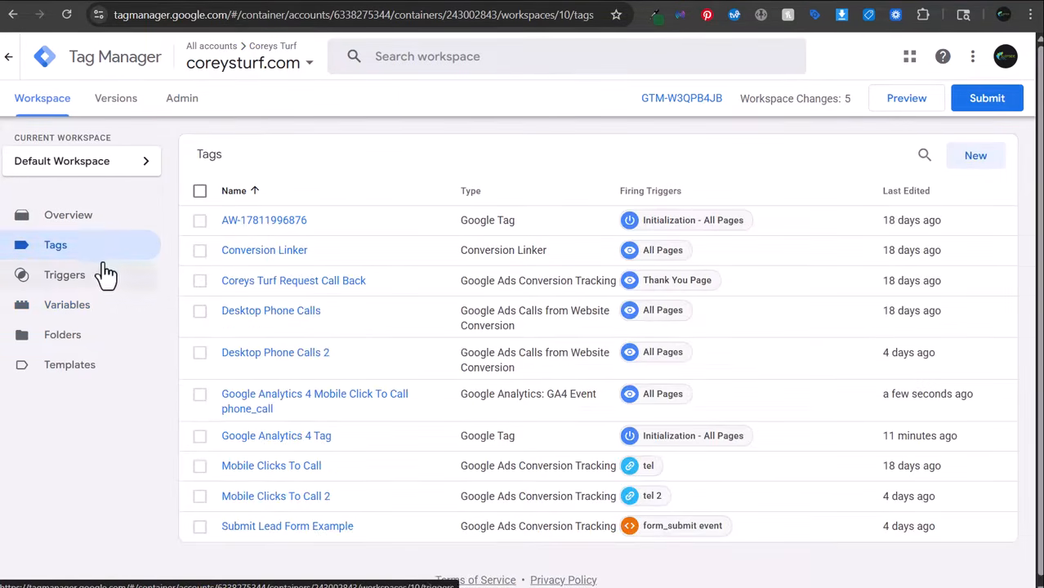
pyautogui.click(899, 194)
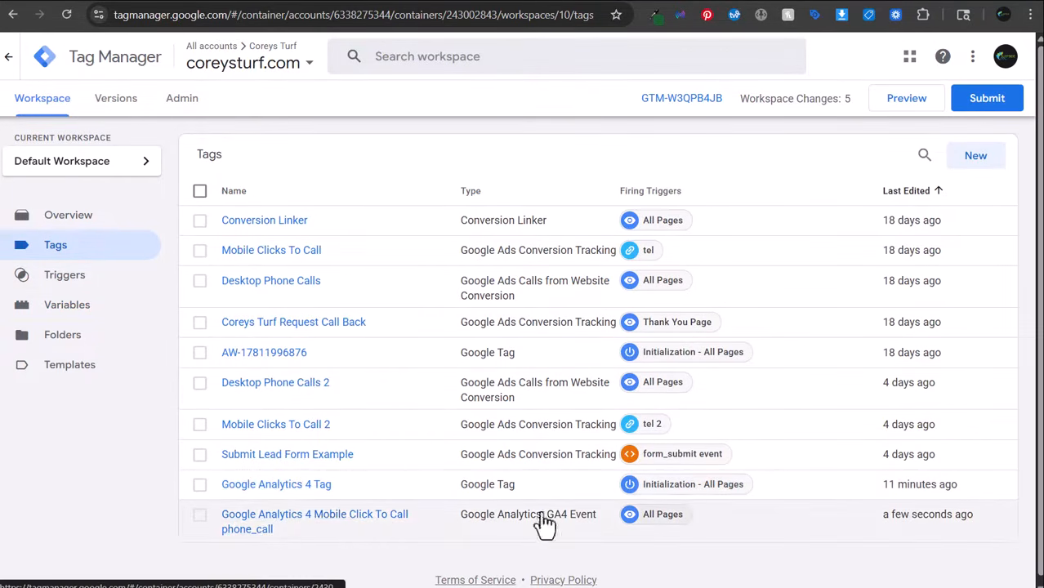
pyautogui.click(345, 522)
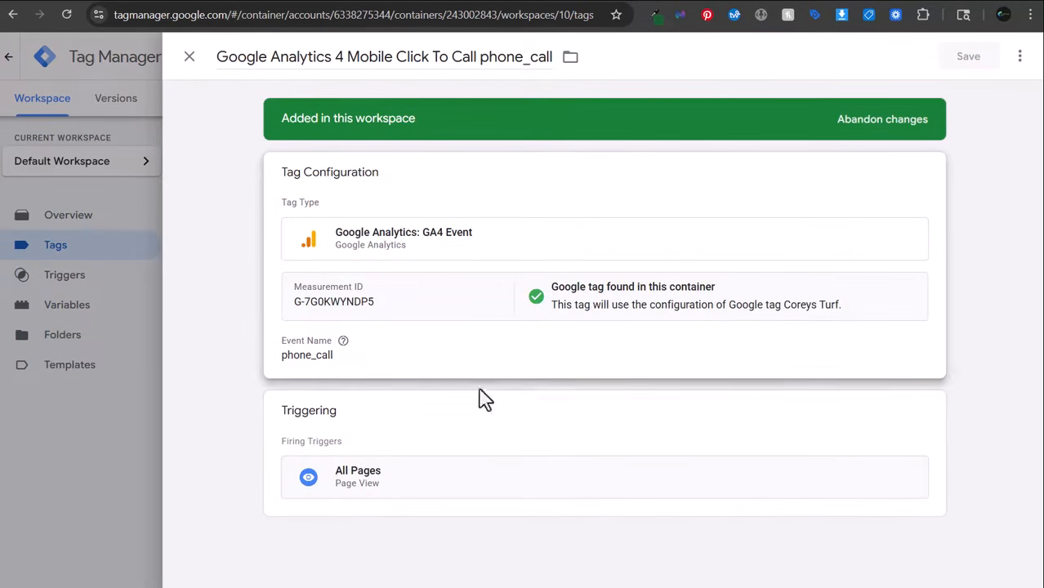
pyautogui.click(523, 438)
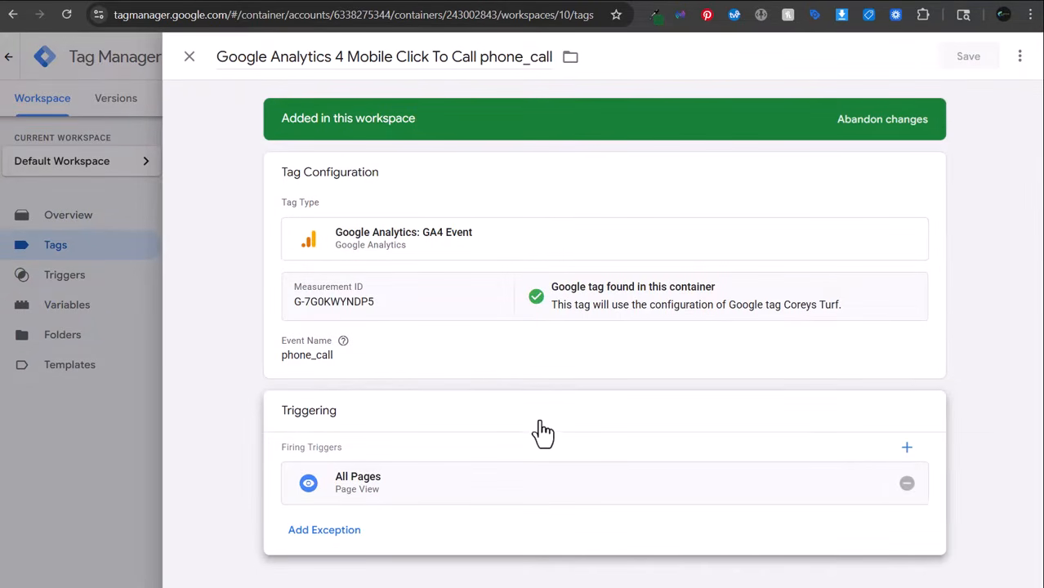
pyautogui.click(907, 483)
pyautogui.scroll(-1, 735, 425)
# - Start a new firing trigger for the tag and name it "tel phone call"
pyautogui.click(719, 429)
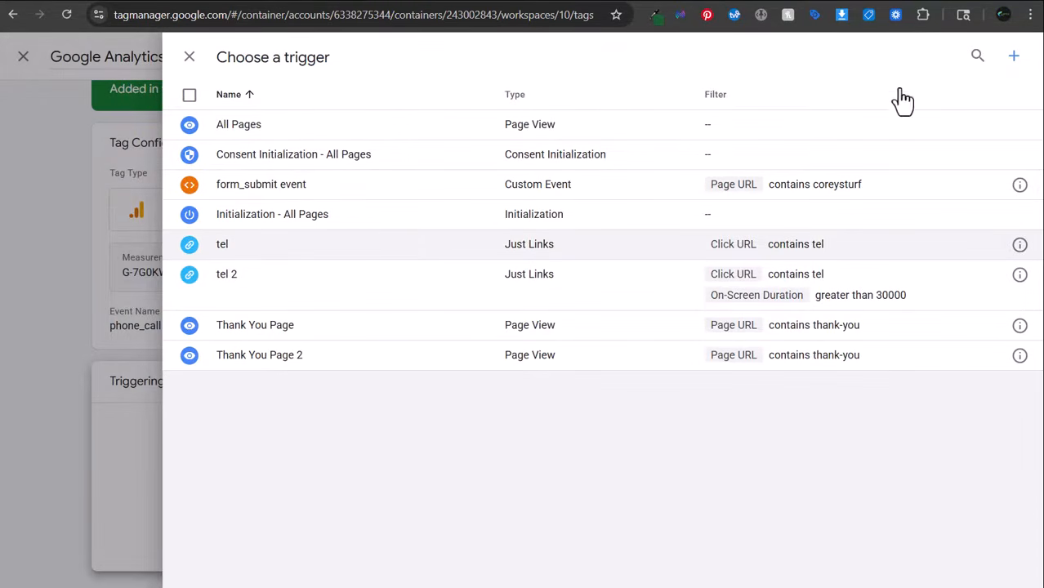
pyautogui.click(1013, 58)
pyautogui.tripleClick(270, 54)
pyautogui.write('tel phone call')
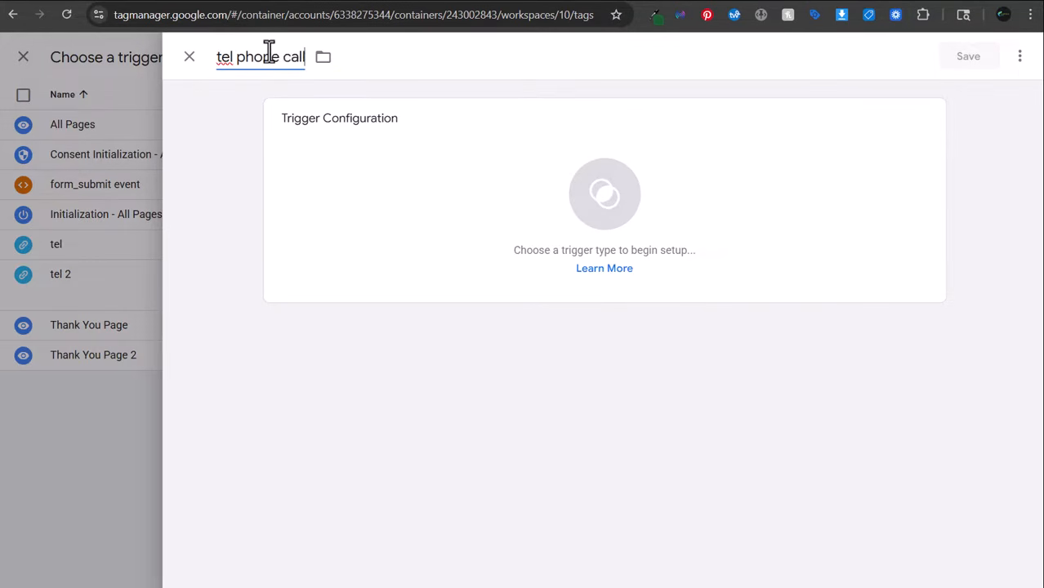
# - Switch to the Corey's Turf website, go to its homepage, and inspect the code of the hero section's call button
pyautogui.click(275, 1)
pyautogui.scroll(1, 190, 246)
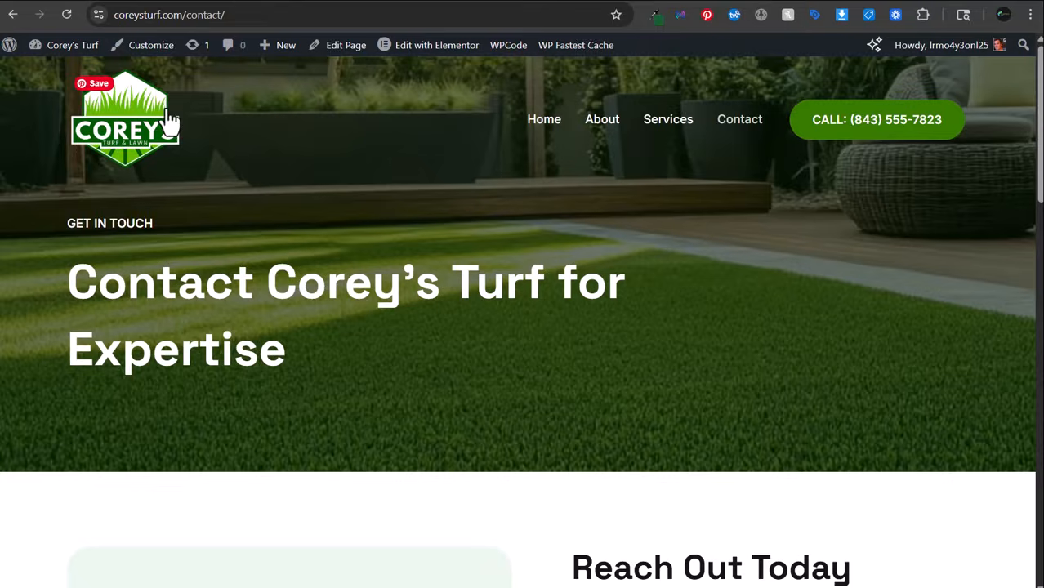
pyautogui.click(184, 2)
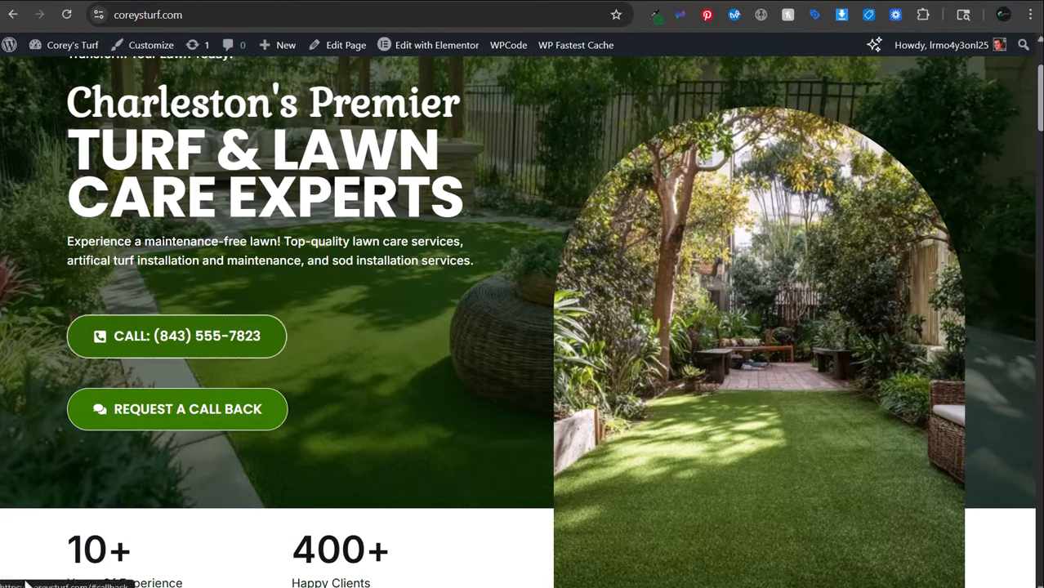
pyautogui.rightClick(174, 339)
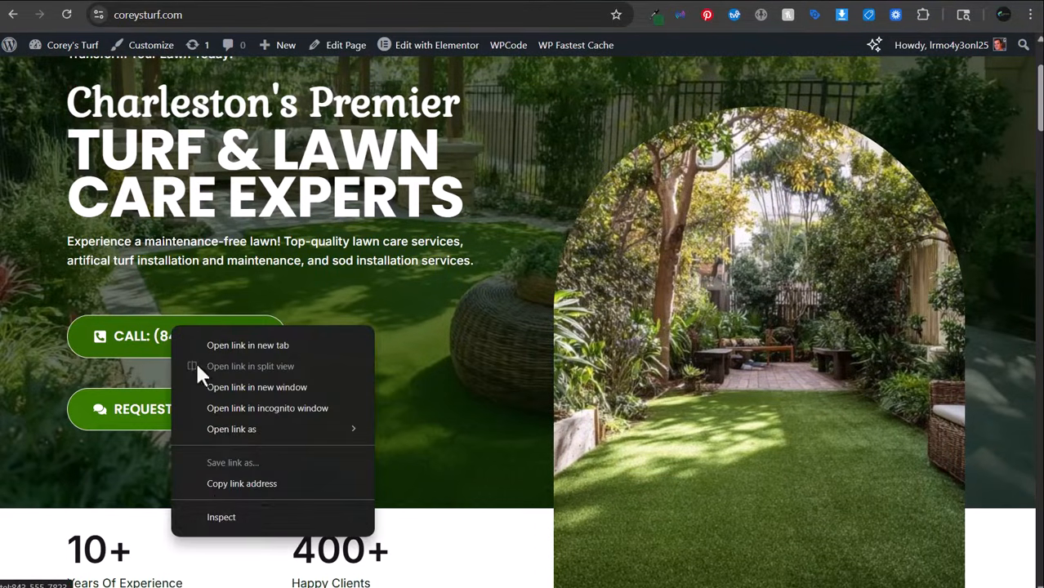
pyautogui.click(213, 515)
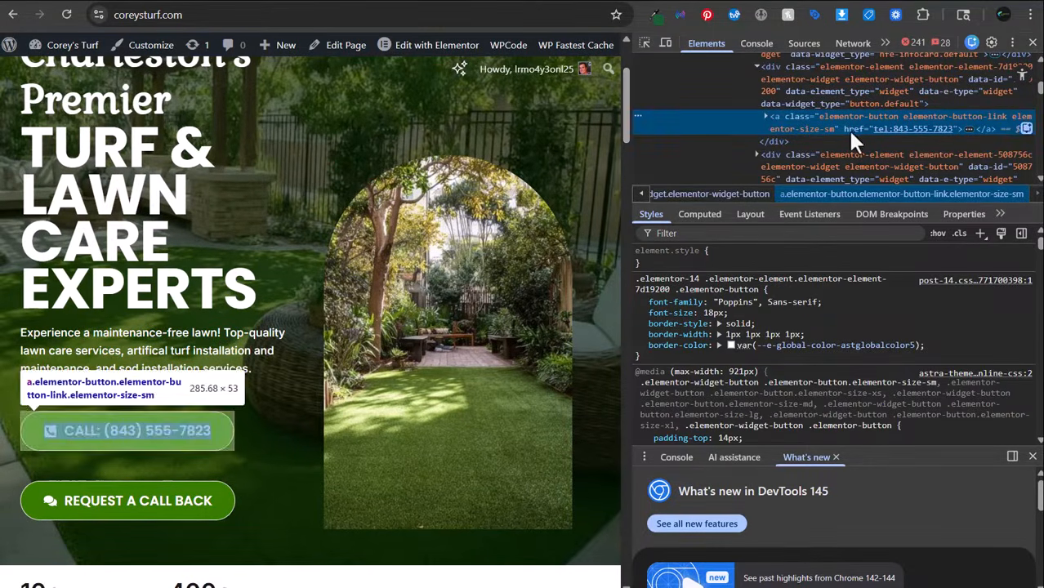
# - Open the tel link from the inspected code, highlight its tel portion in the page address, and return to the homepage
pyautogui.click(883, 129)
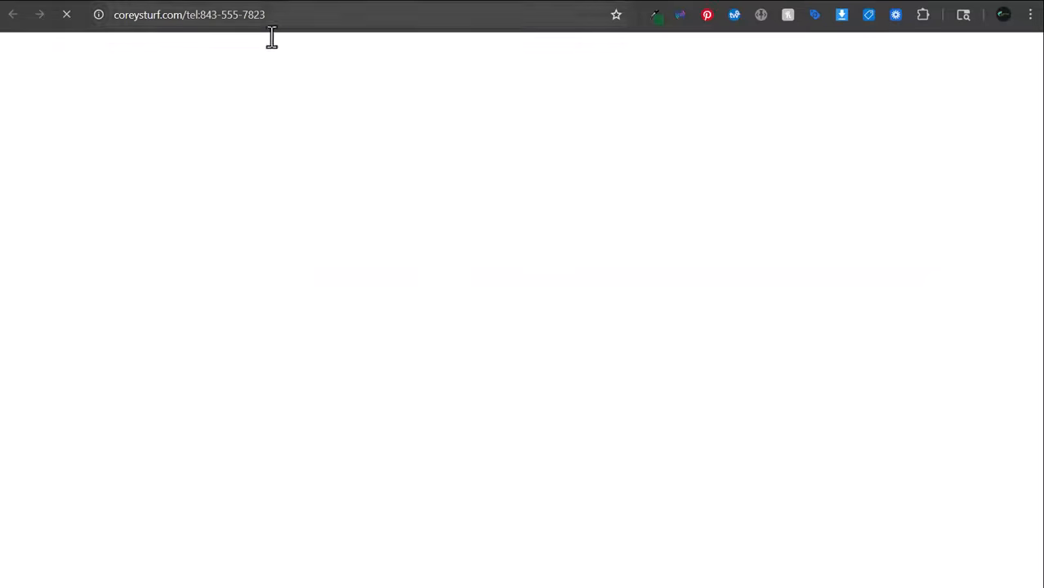
pyautogui.moveTo(268, 14); pyautogui.dragTo(187, 15)
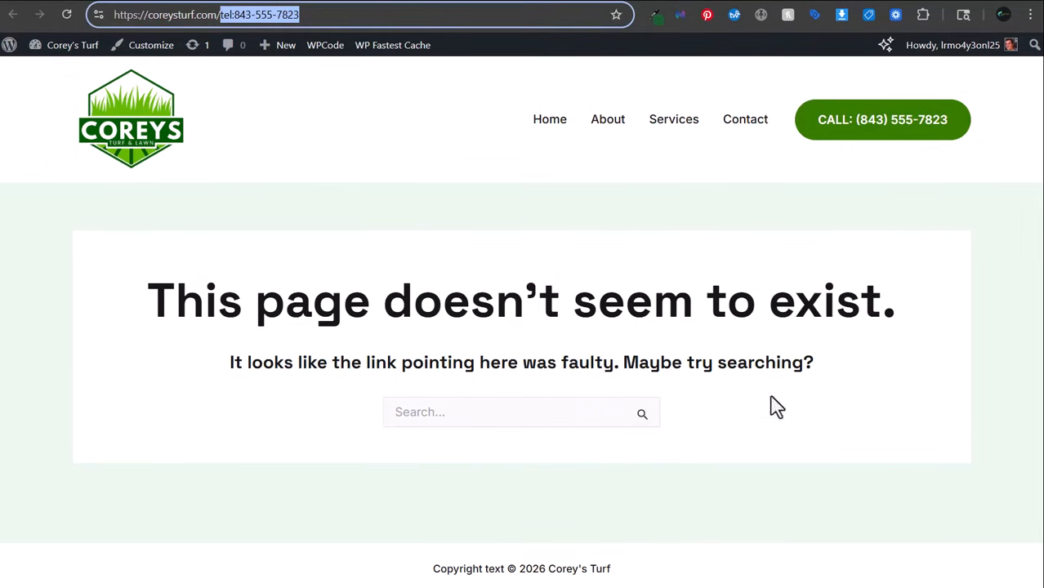
pyautogui.click(186, 1)
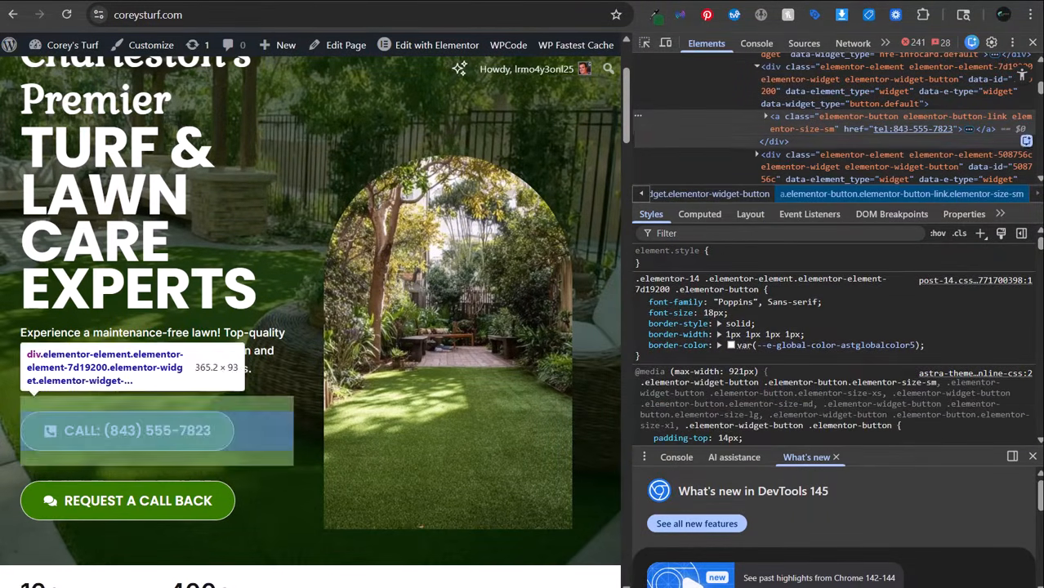
# - Close the code inspector, test the hero section's call button, and decline opening an external app
pyautogui.click(1033, 42)
pyautogui.scroll(2, 440, 294)
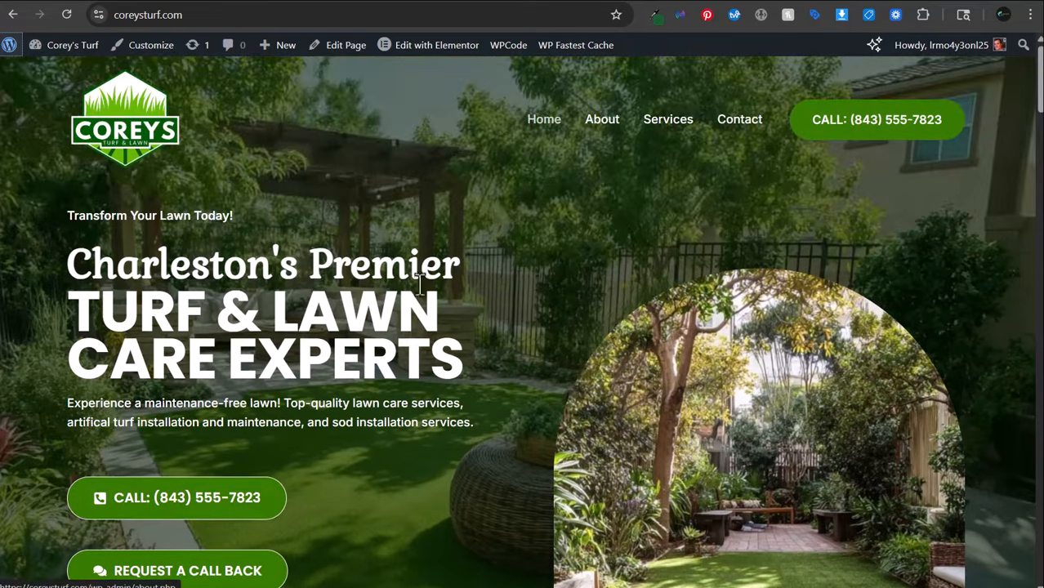
pyautogui.click(200, 493)
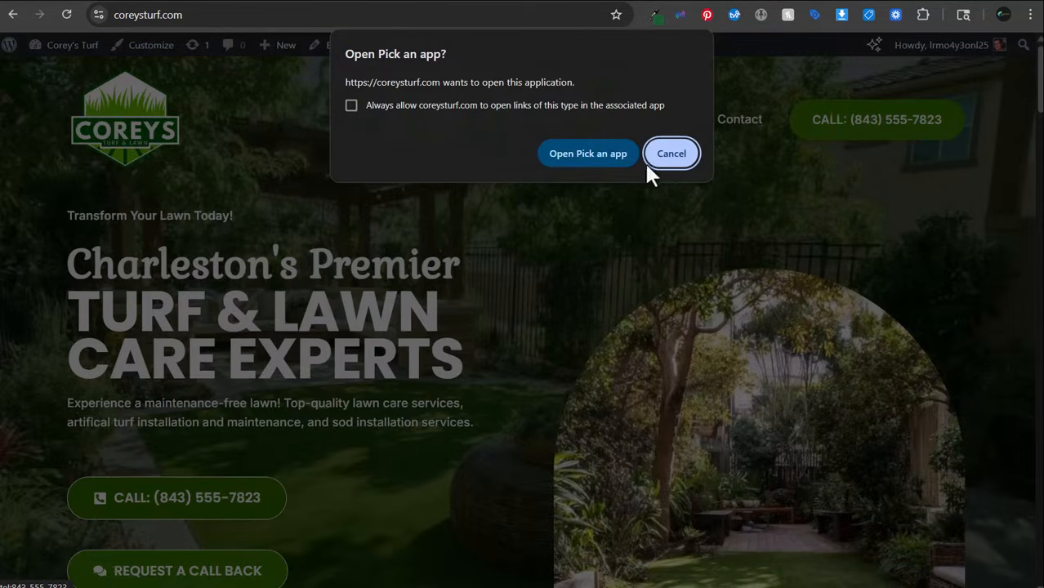
pyautogui.click(651, 160)
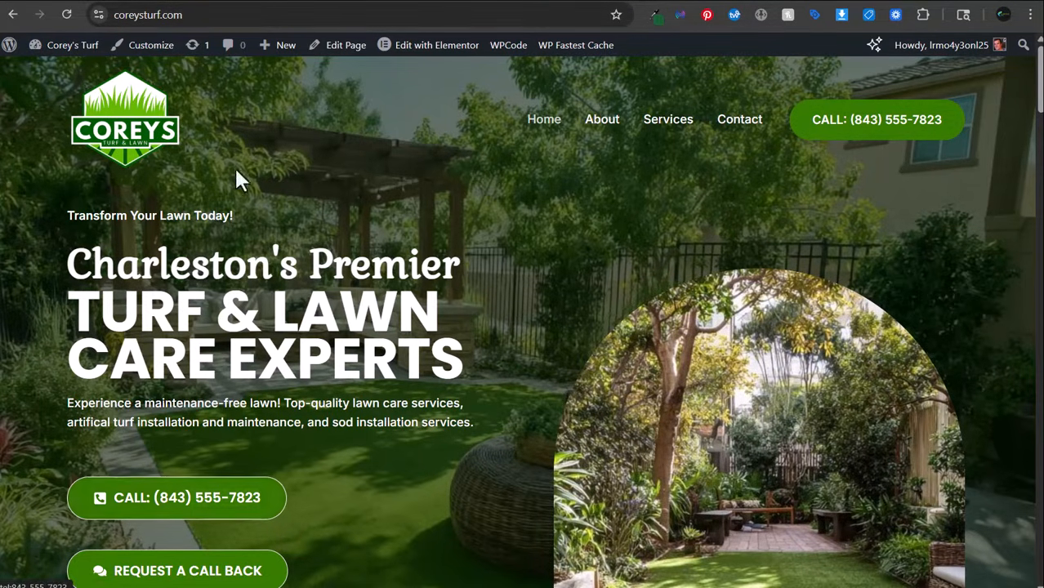
# - Write a sample anchor tag with a tel link to an example phone number and the text "Call:" after the homepage address
pyautogui.click(366, 13)
pyautogui.click(429, 14)
pyautogui.press('BackSpace')
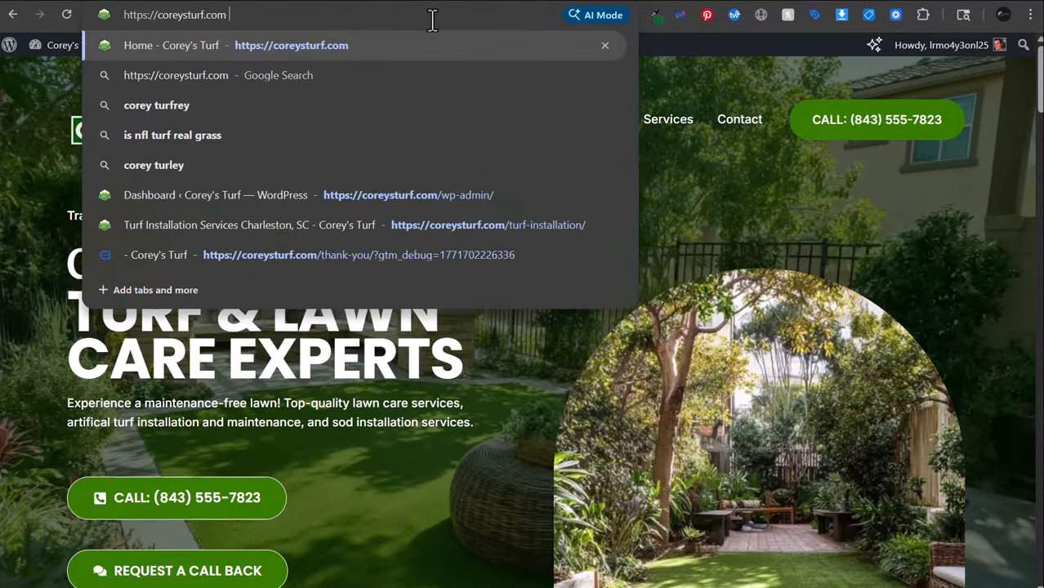
pyautogui.write('<a href="te')
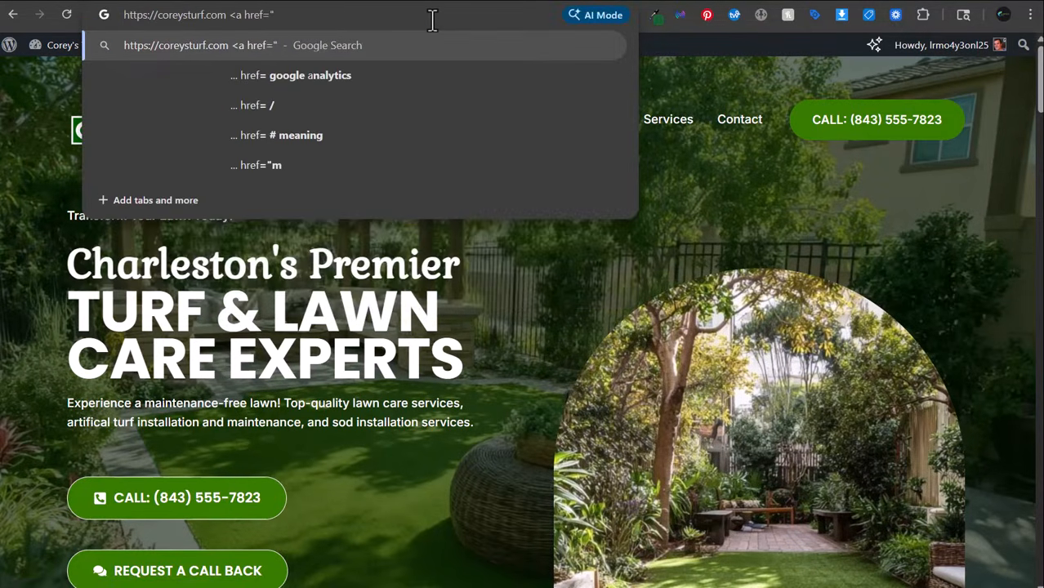
pyautogui.write('l:')
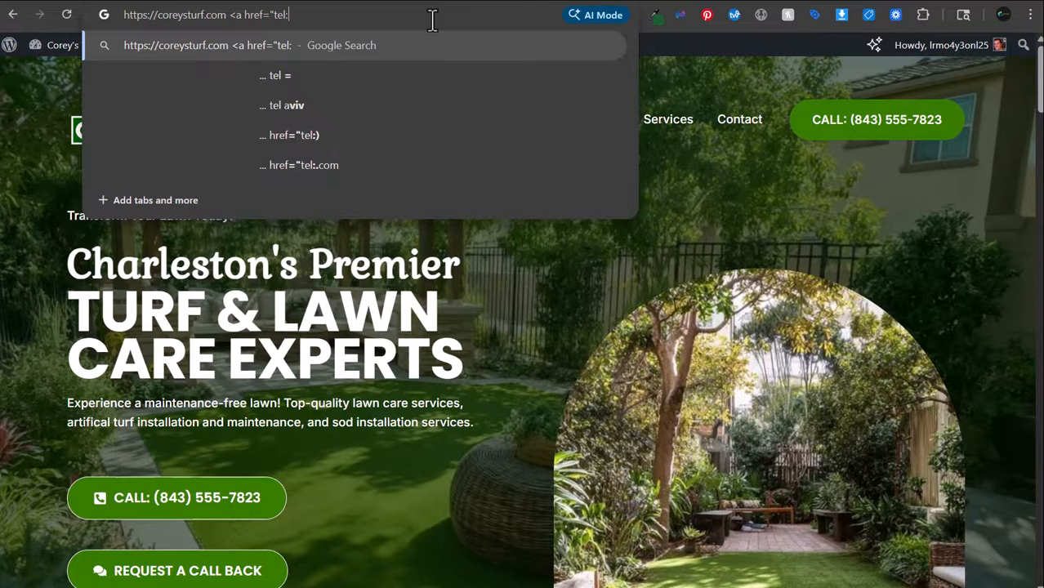
pyautogui.write('908-555-1234"')
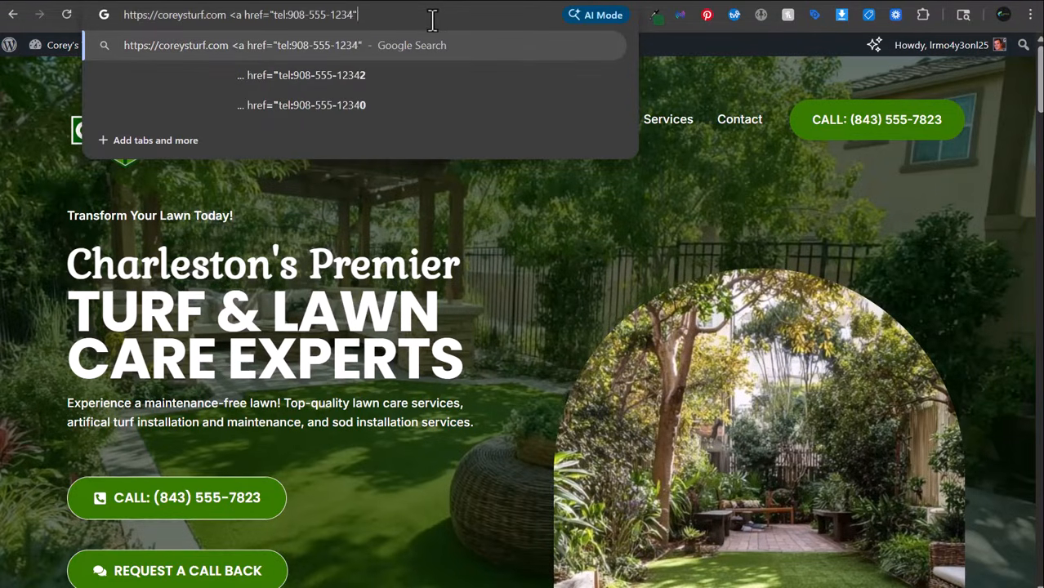
pyautogui.write('>')
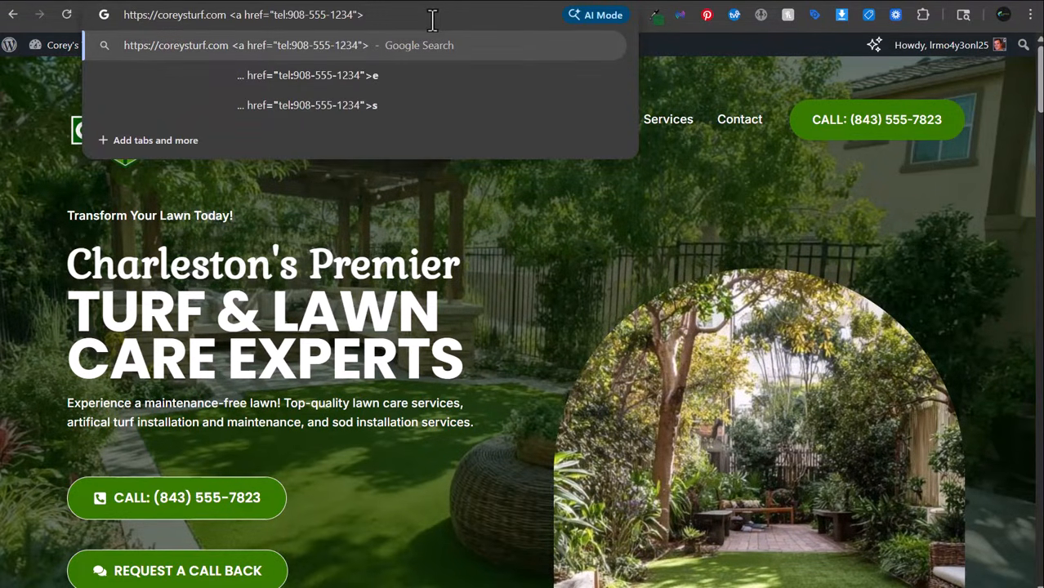
pyautogui.write('Call:')
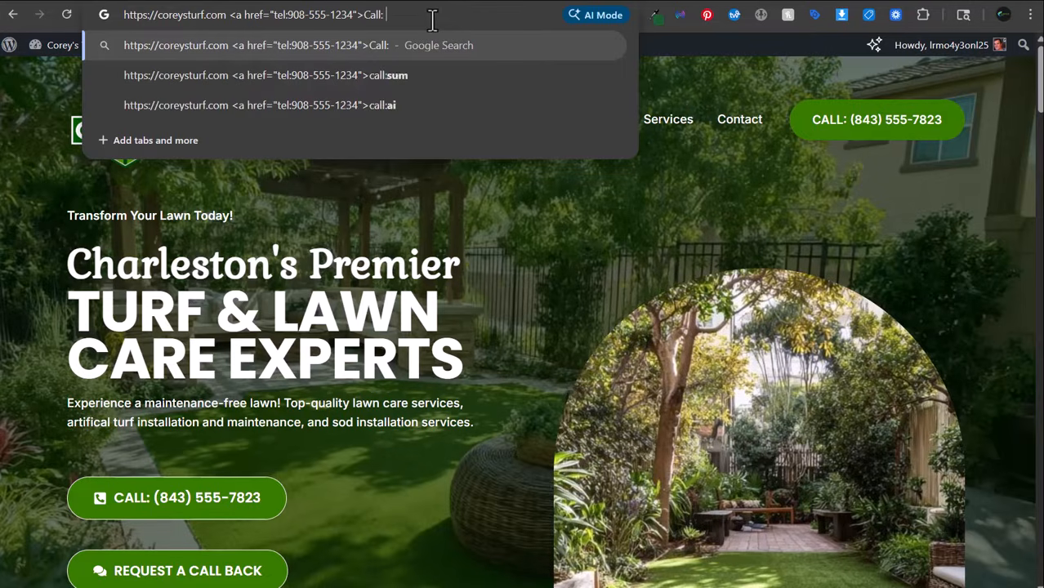
pyautogui.write(' <')
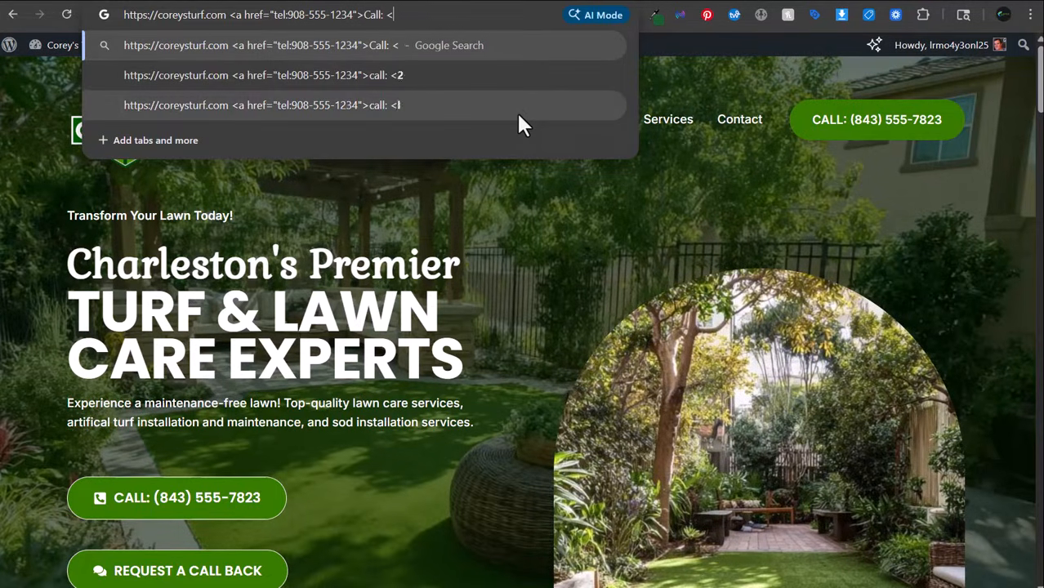
pyautogui.write('/a>')
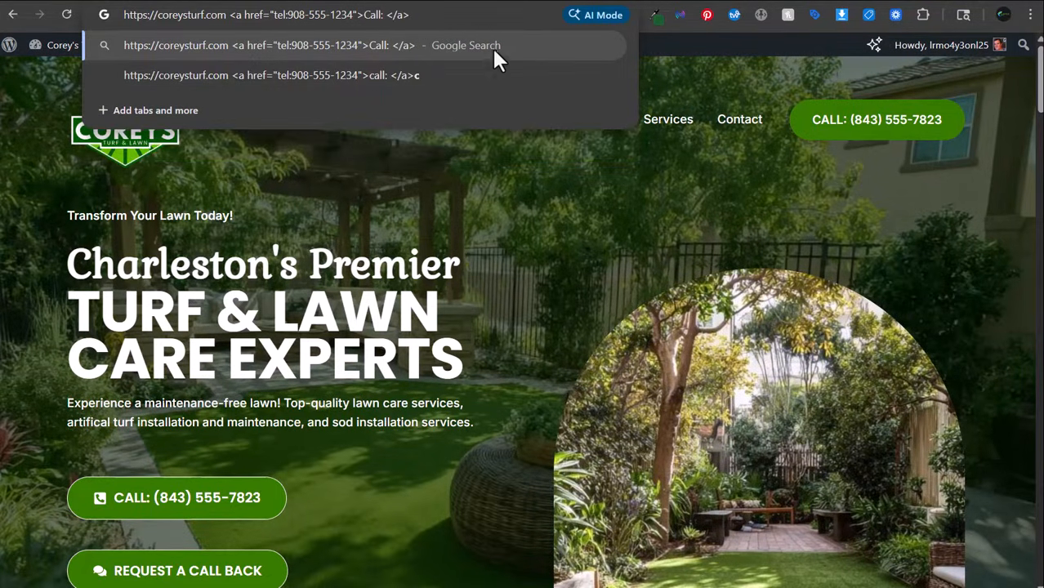
# - Highlight the sample anchor tag code in the page address
pyautogui.moveTo(445, 15); pyautogui.dragTo(240, 14)
pyautogui.rightClick(369, 18)
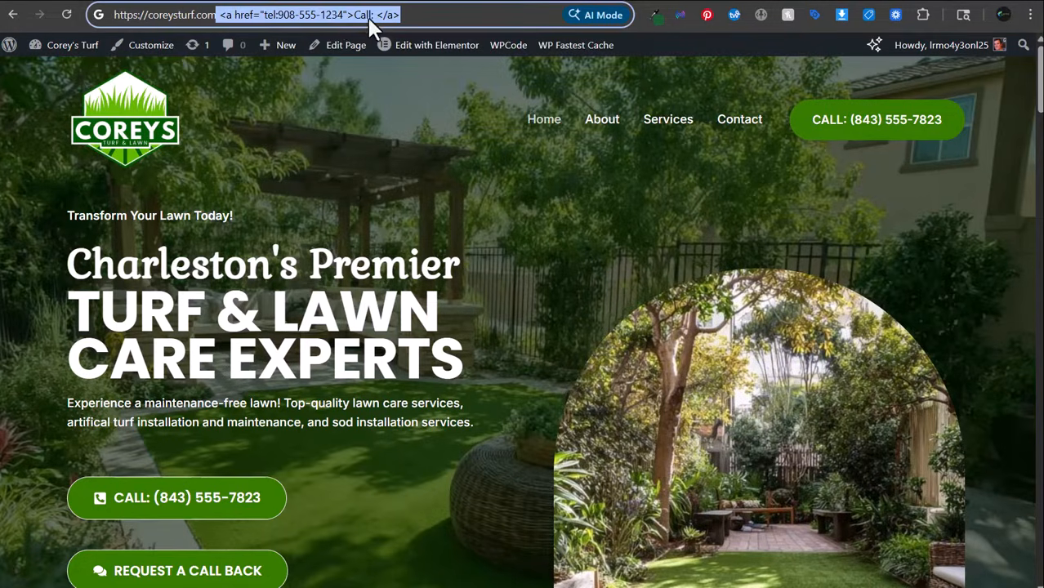
pyautogui.click(272, 16)
pyautogui.doubleClick(268, 15)
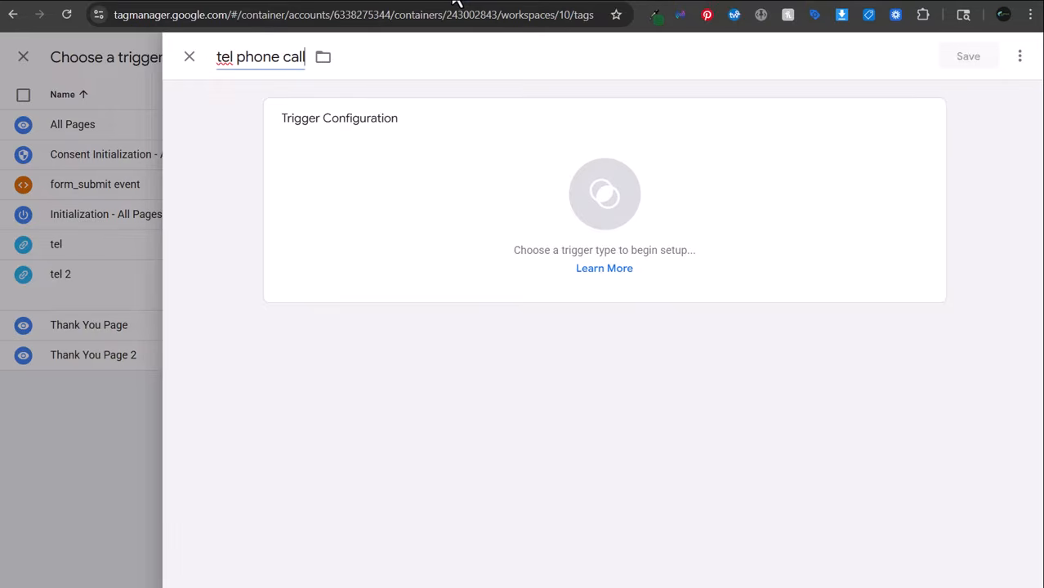
# - Return to Google Tag Manager and set the trigger type to Click - Just Links, firing on Some Link Clicks
pyautogui.click(394, 237)
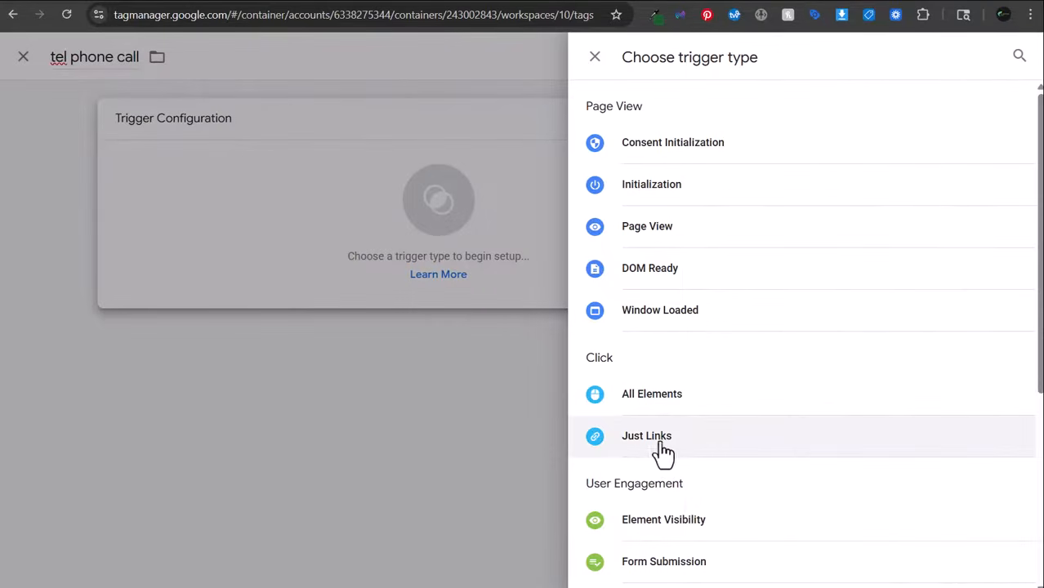
pyautogui.click(653, 435)
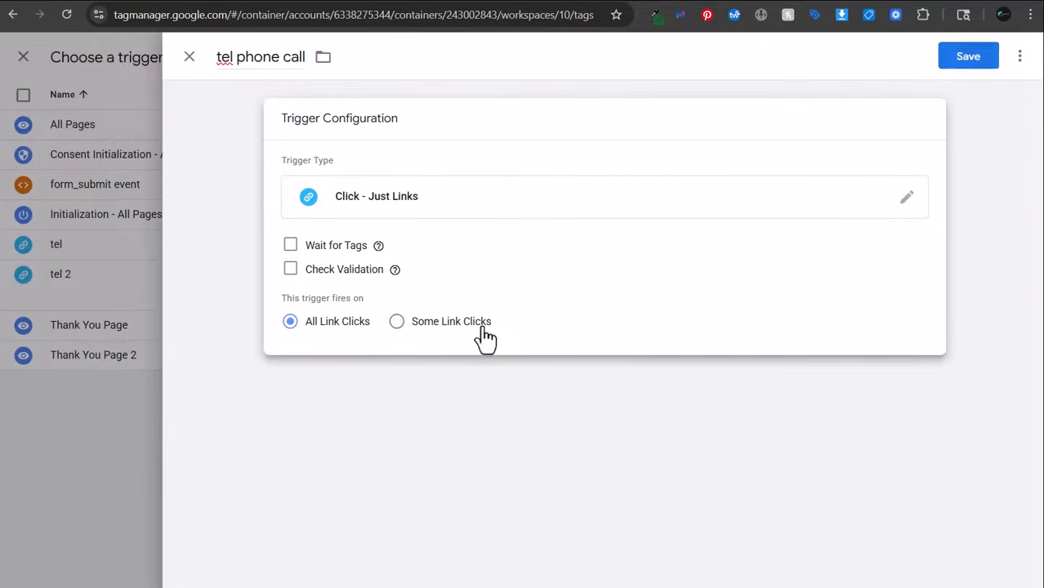
pyautogui.click(480, 325)
# - Define the trigger's firing condition as Click URL contains "tel"
pyautogui.click(402, 384)
pyautogui.scroll(-2, 352, 503)
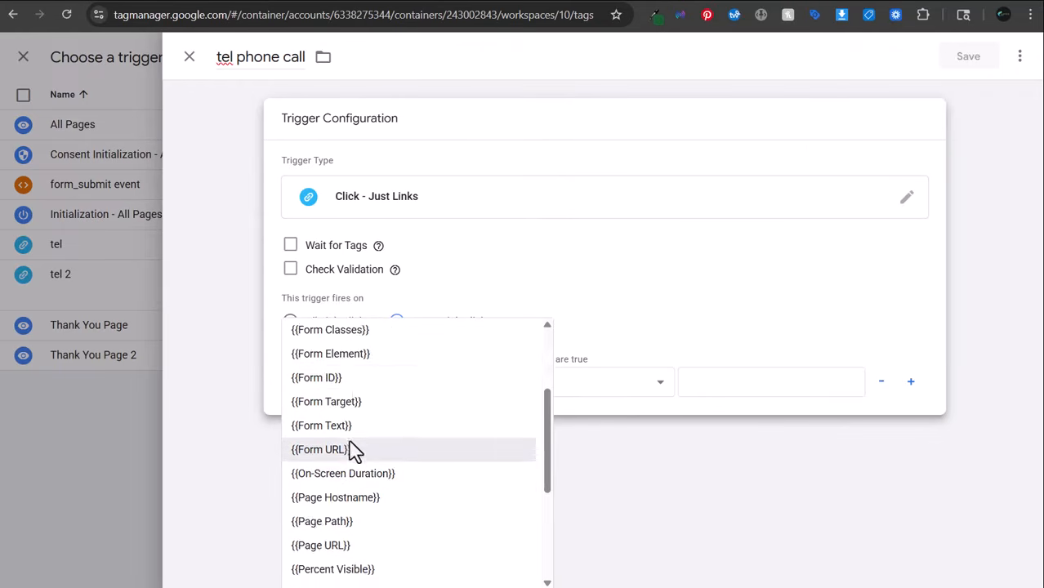
pyautogui.scroll(2, 357, 408)
pyautogui.click(357, 452)
pyautogui.click(705, 387)
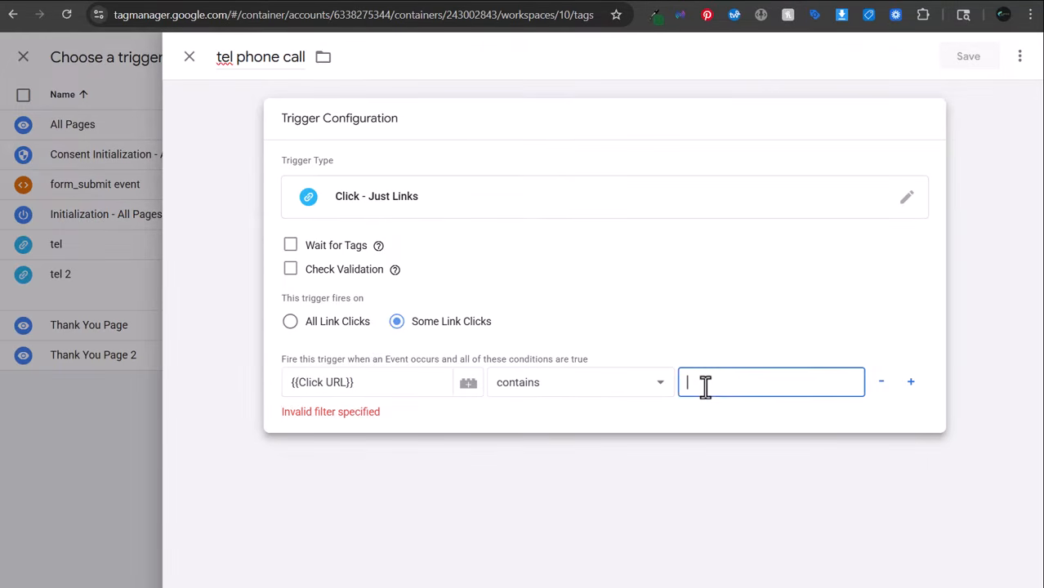
pyautogui.write('tel')
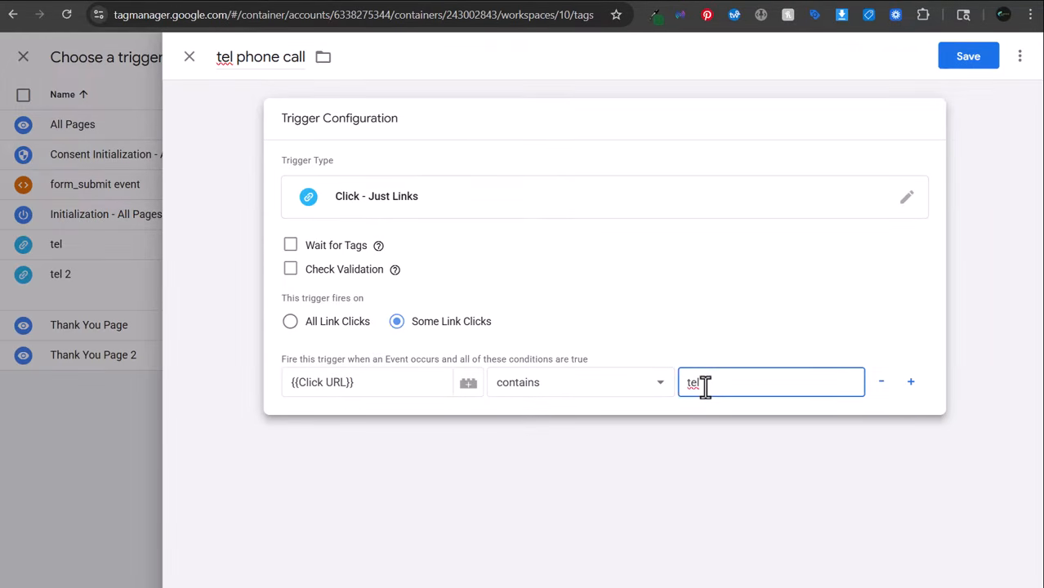
# - Try a partial phone number as the Click URL condition's value, and restore the value to "tel"
pyautogui.press('BackSpace')
pyautogui.press('BackSpace')
pyautogui.press('BackSpace')
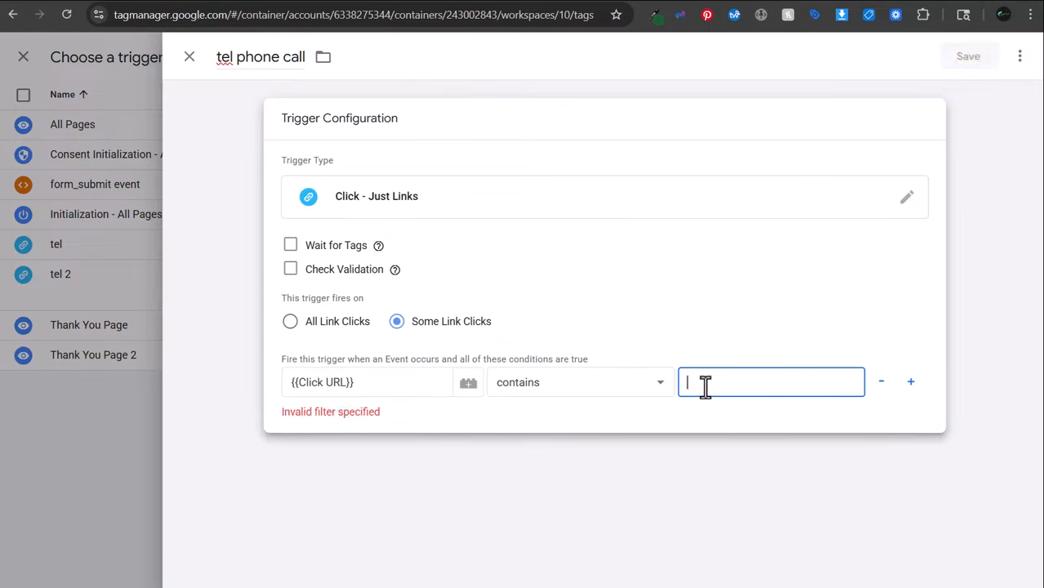
pyautogui.write('908')
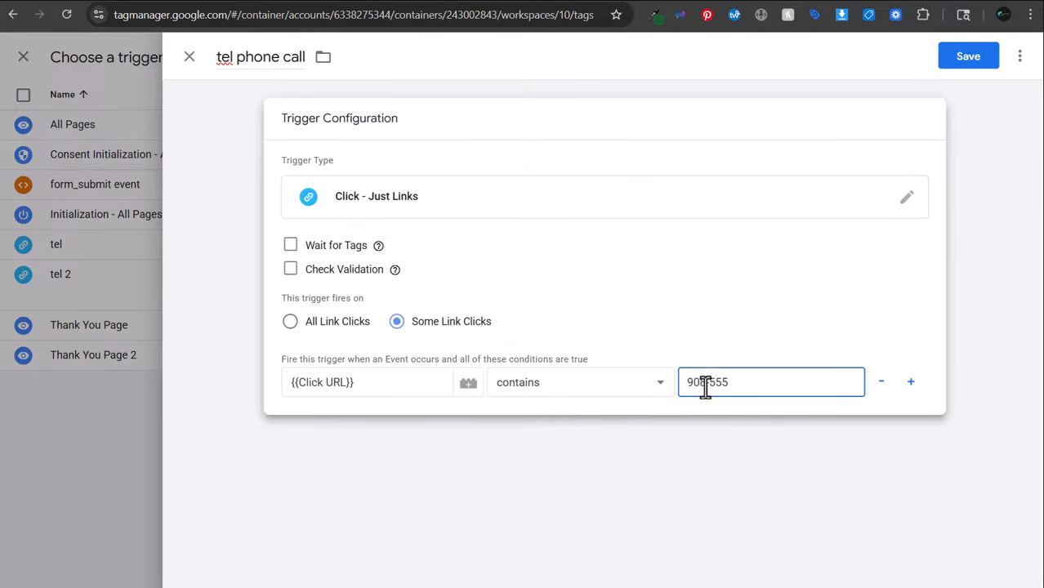
pyautogui.write('-555')
pyautogui.moveTo(728, 384); pyautogui.dragTo(670, 383)
pyautogui.moveTo(765, 385); pyautogui.dragTo(638, 391)
pyautogui.click(749, 387)
pyautogui.press('BackSpace')
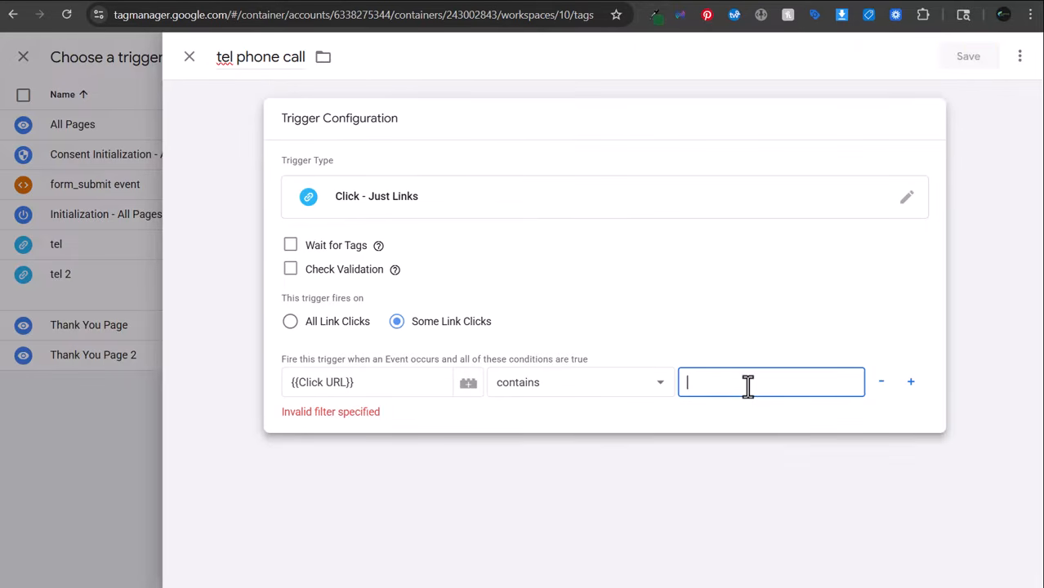
pyautogui.write('tel')
pyautogui.click(747, 489)
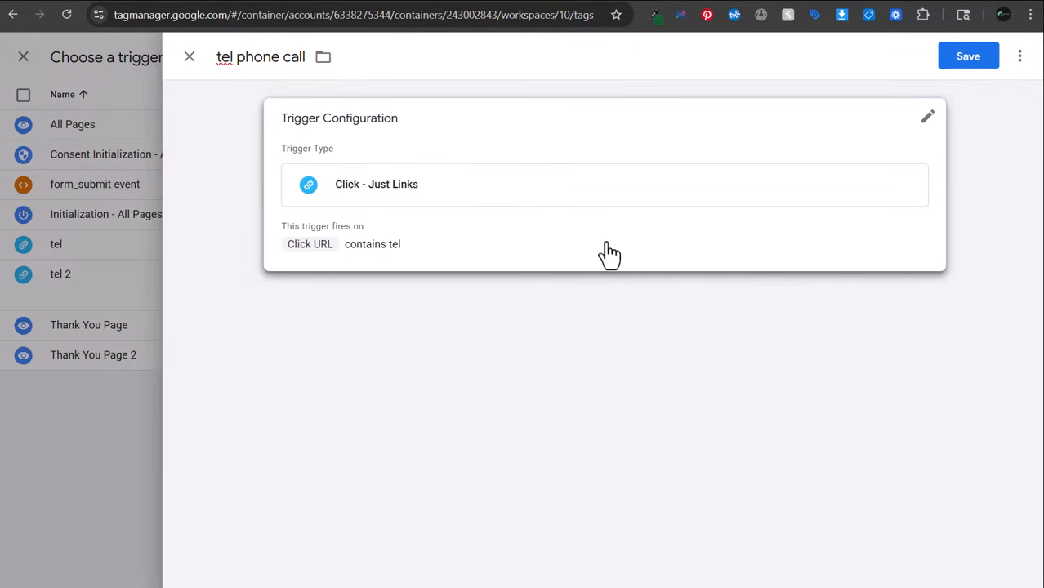
# - Reopen the trigger configuration and add a second firing condition on On-Screen Duration with the operator "greater than"
pyautogui.click(424, 255)
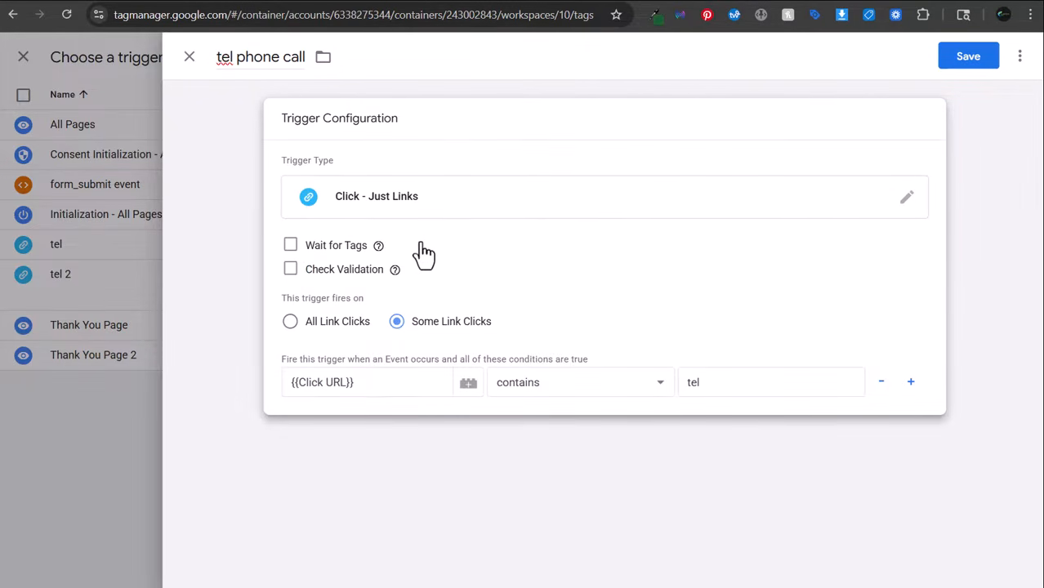
pyautogui.click(911, 381)
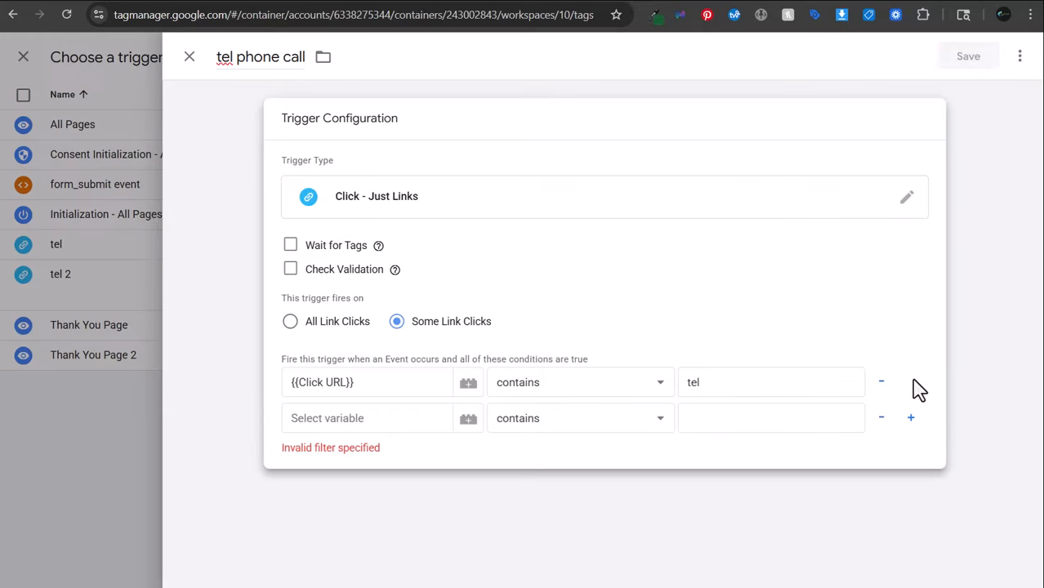
pyautogui.moveTo(343, 371); pyautogui.dragTo(532, 370)
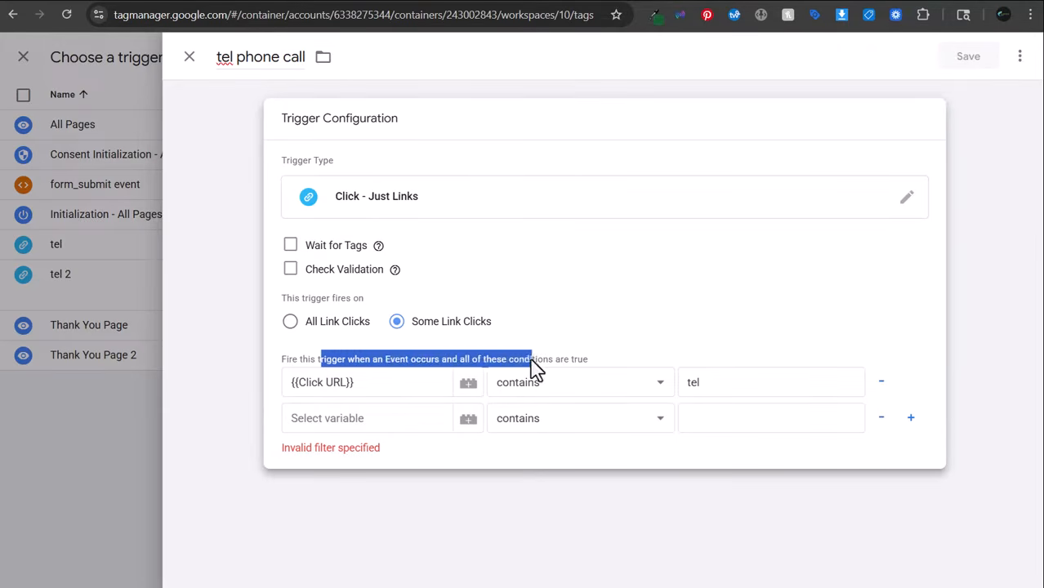
pyautogui.click(578, 370)
pyautogui.click(369, 420)
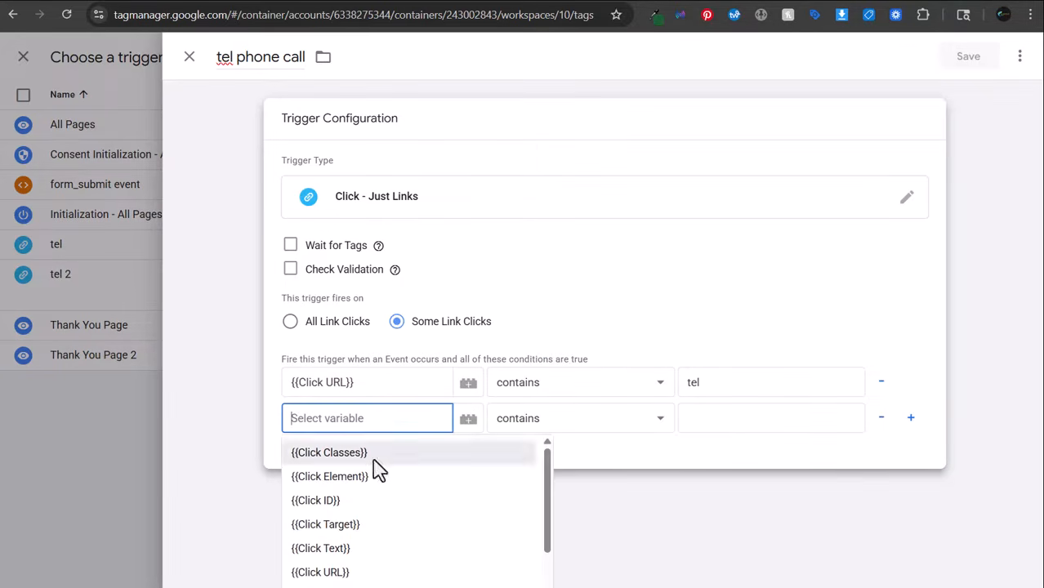
pyautogui.scroll(-6, 361, 524)
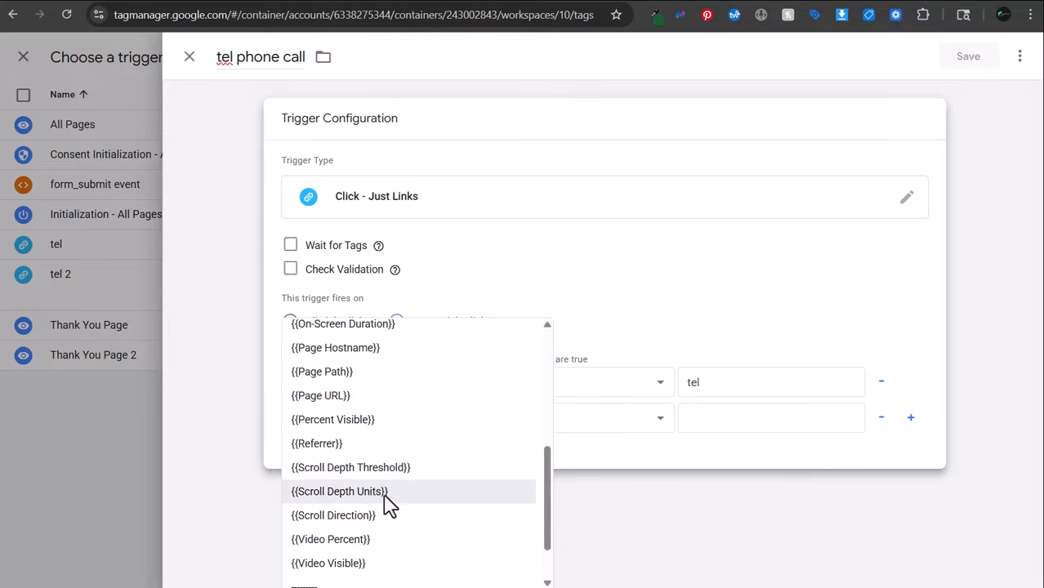
pyautogui.scroll(2, 406, 466)
pyautogui.click(392, 417)
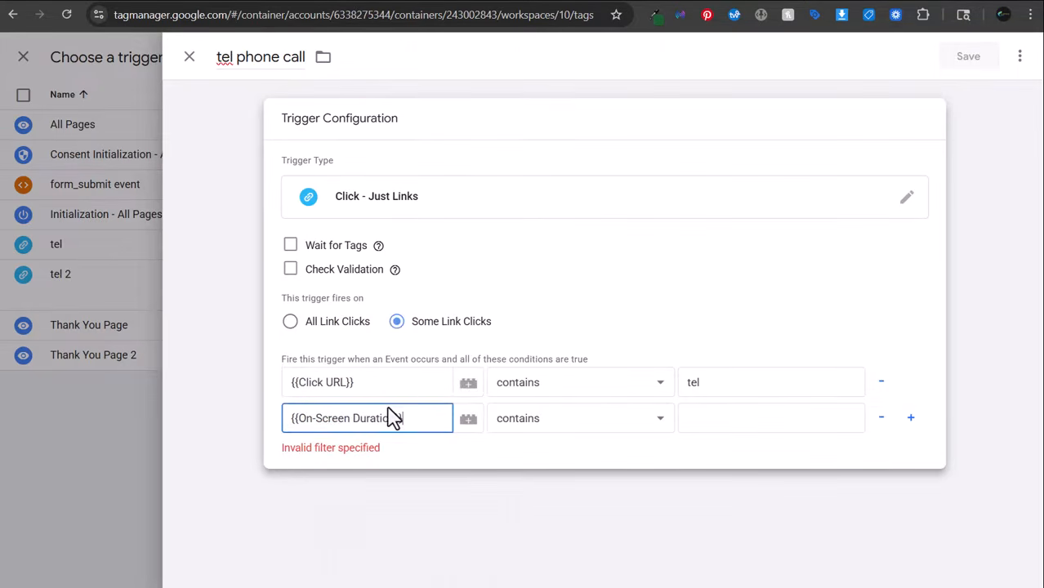
pyautogui.click(499, 417)
pyautogui.press('Escape')
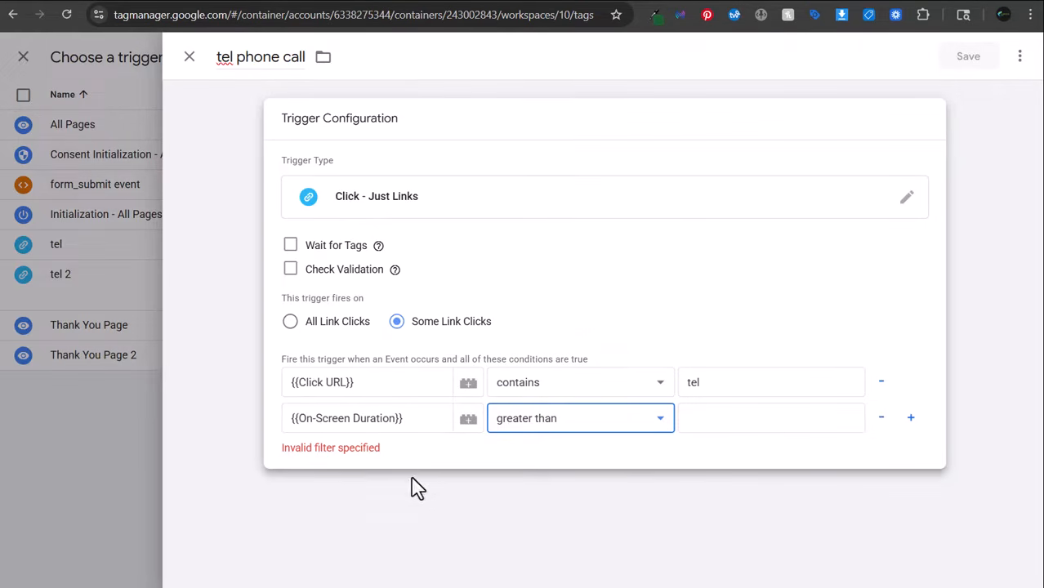
# - Set the On-Screen Duration condition's value to 30000
pyautogui.click(688, 417)
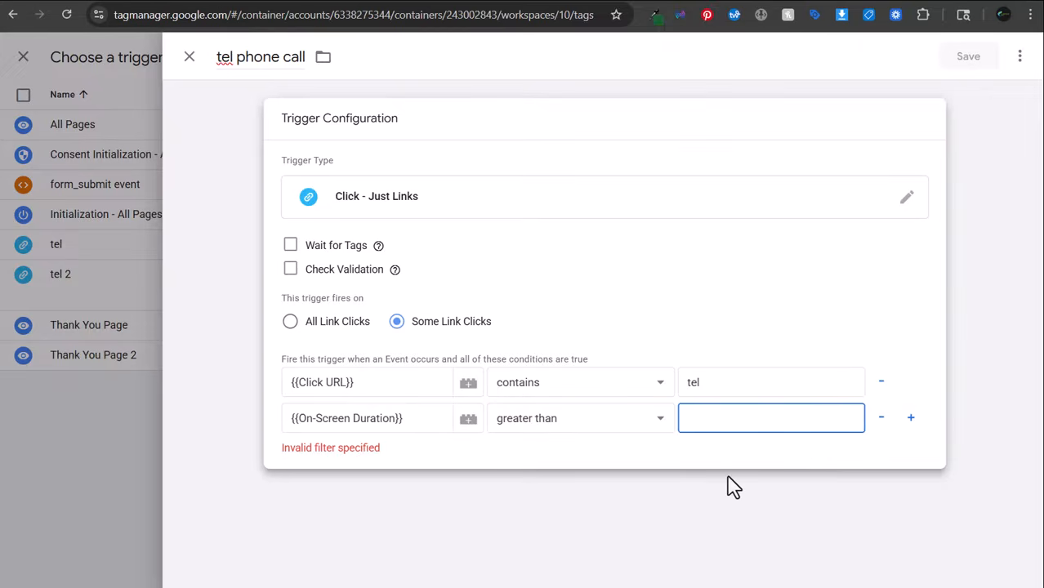
pyautogui.write('30000')
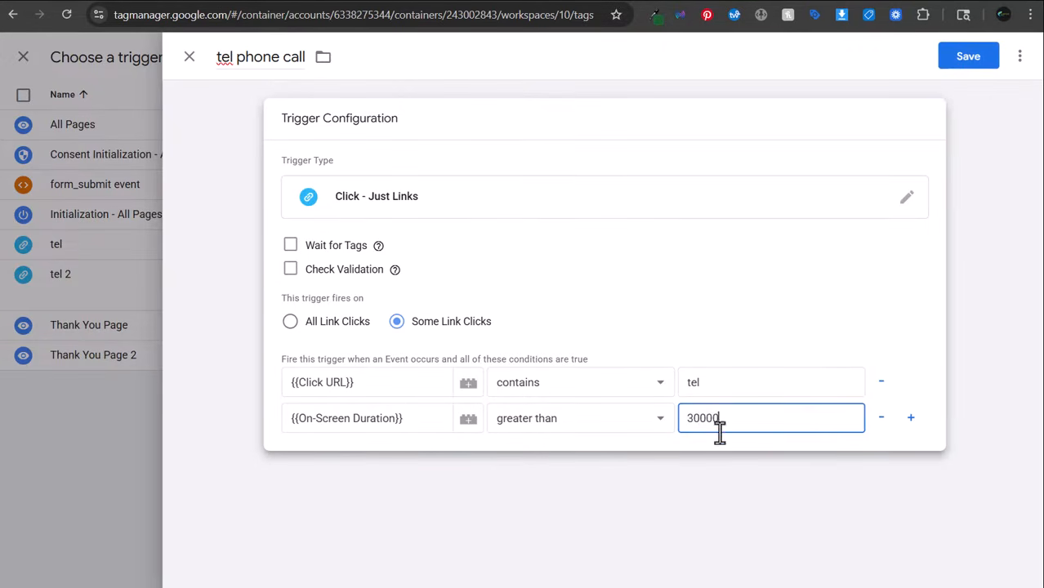
pyautogui.moveTo(735, 427); pyautogui.dragTo(684, 426)
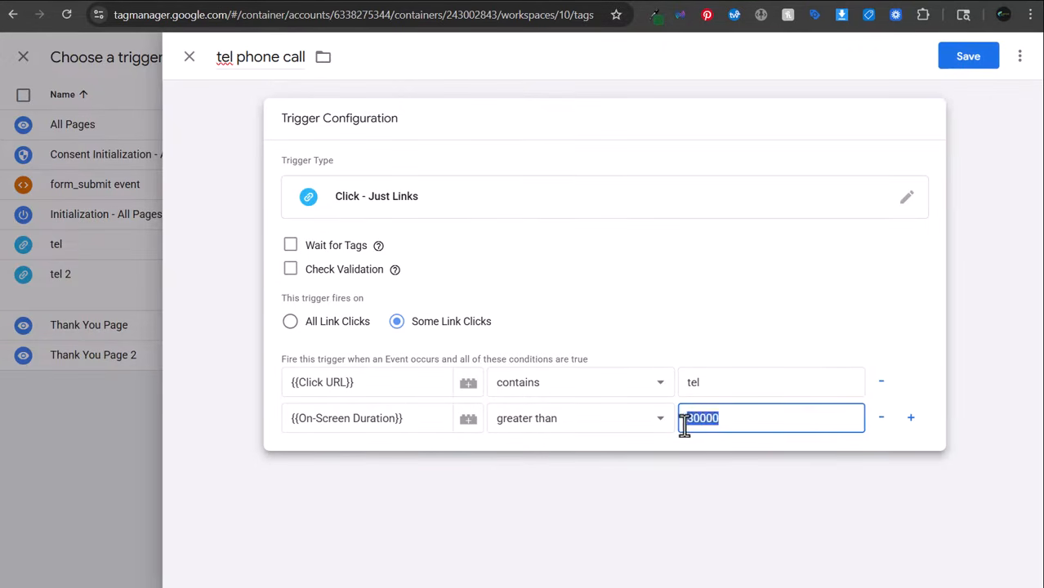
pyautogui.click(805, 504)
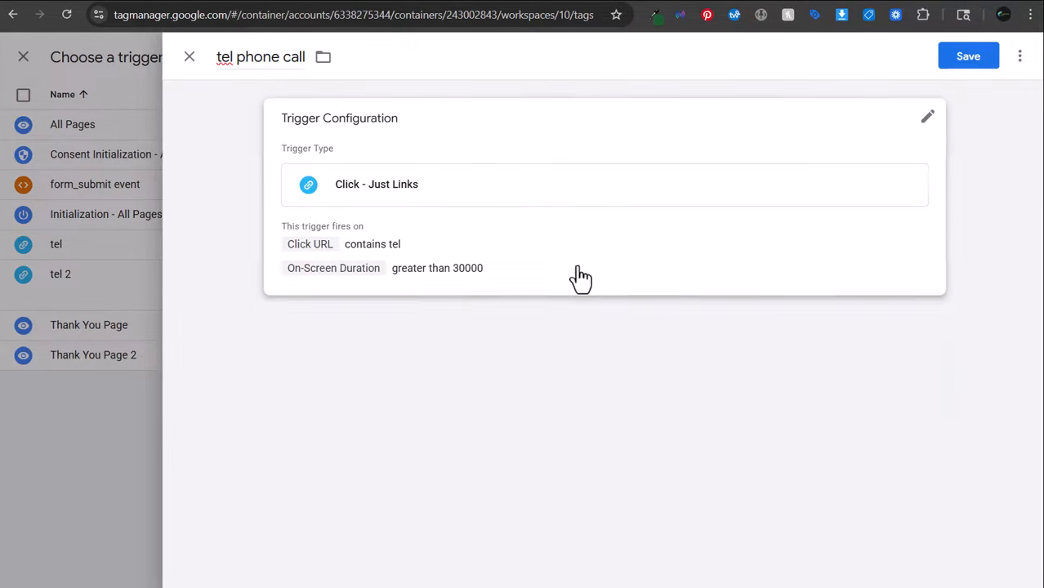
# - Reopen the trigger configuration and highlight the values of the Click URL and On-Screen Duration conditions in turn
pyautogui.click(518, 257)
pyautogui.moveTo(724, 382); pyautogui.dragTo(687, 384)
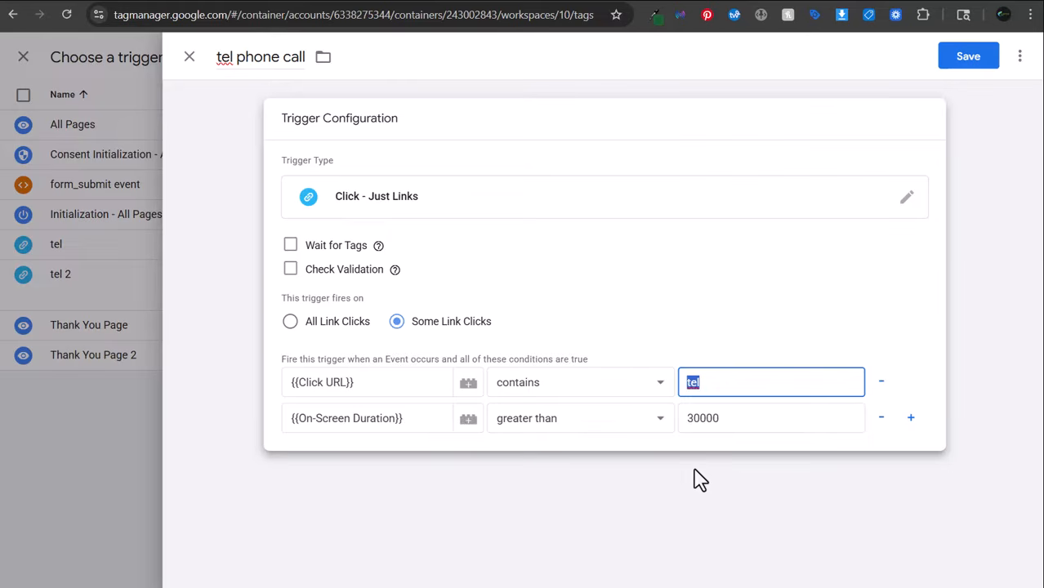
pyautogui.doubleClick(738, 420)
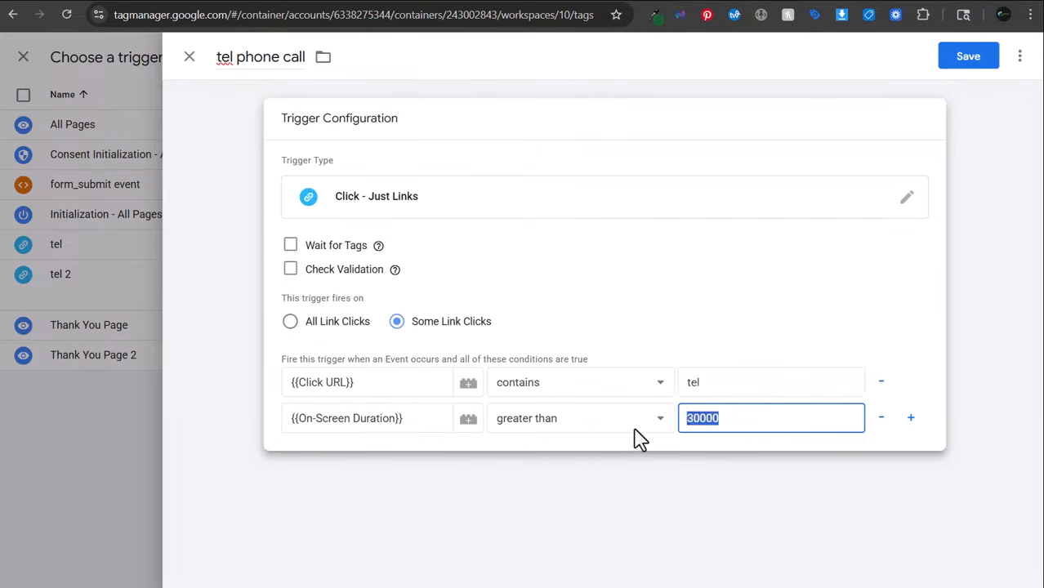
pyautogui.click(666, 505)
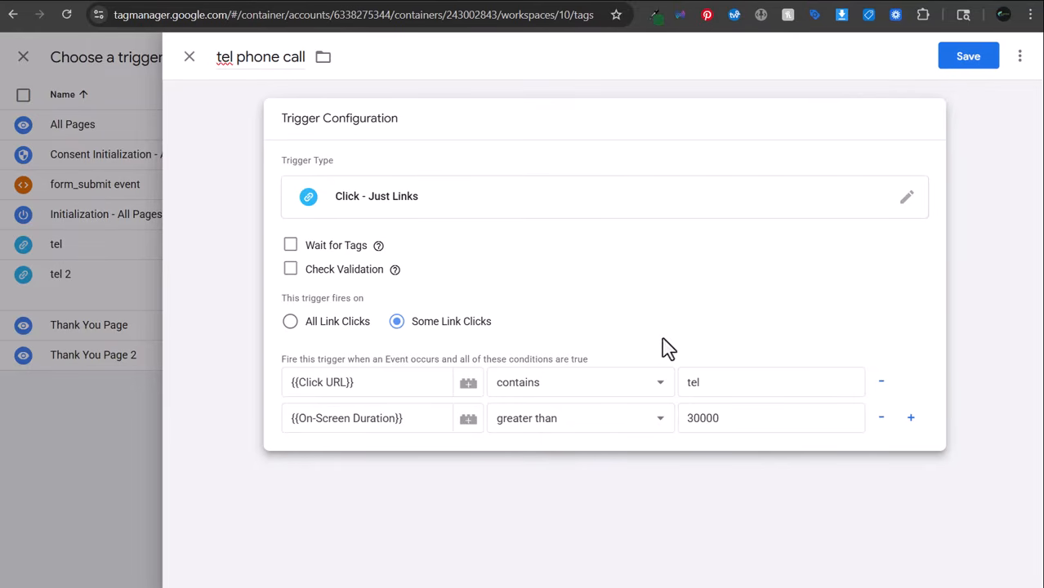
# - Change the On-Screen Duration value to 60000, and remove that condition from the trigger
pyautogui.moveTo(741, 420); pyautogui.dragTo(660, 426)
pyautogui.write('6')
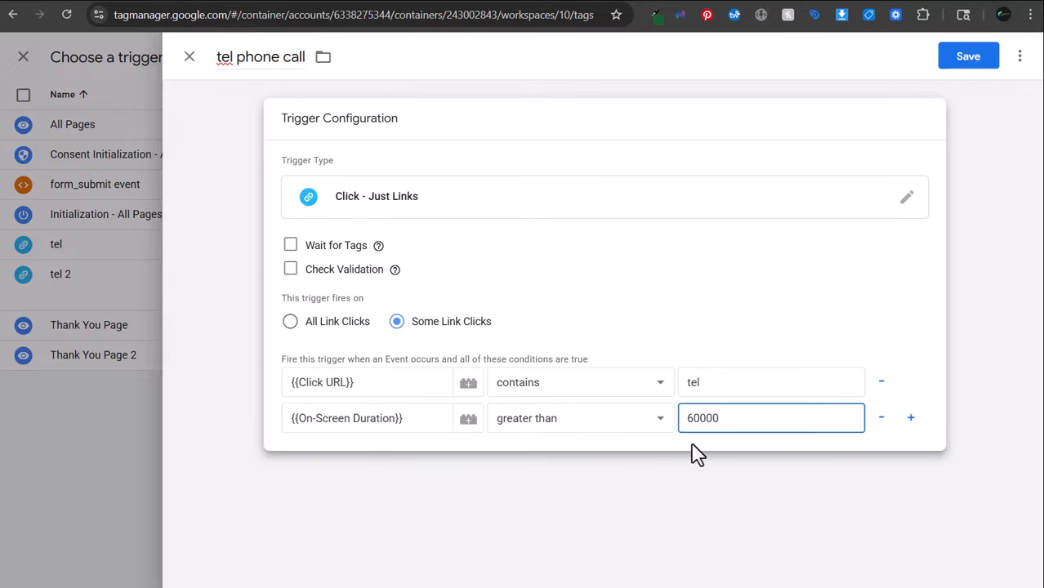
pyautogui.press('BackSpace')
pyautogui.press('BackSpace')
pyautogui.press('BackSpace')
pyautogui.press('BackSpace')
pyautogui.click(881, 417)
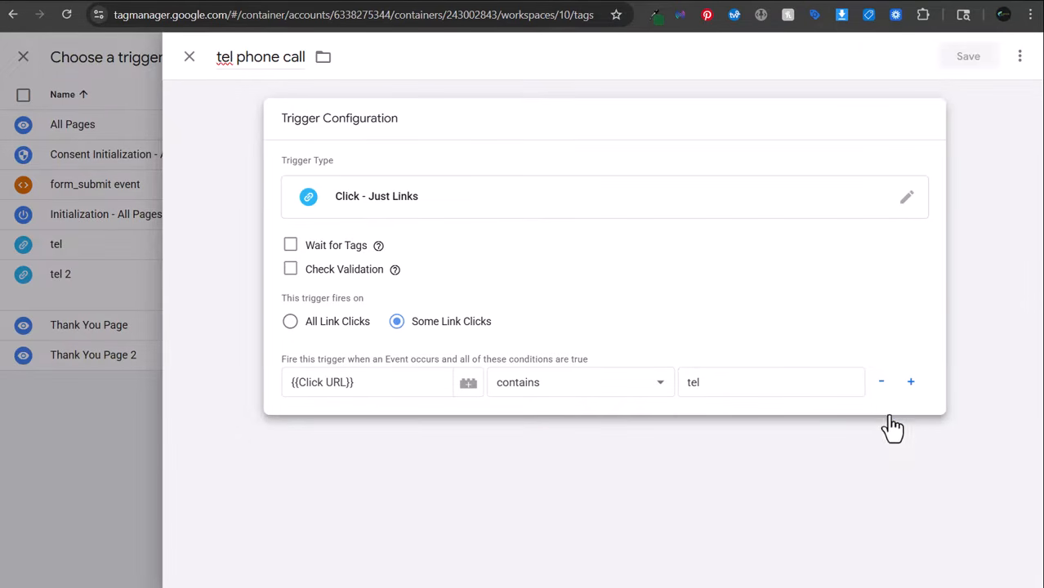
# - Save the tel phone call trigger and its GA4 event tag, and publish the container with the version name and description left empty
pyautogui.click(969, 60)
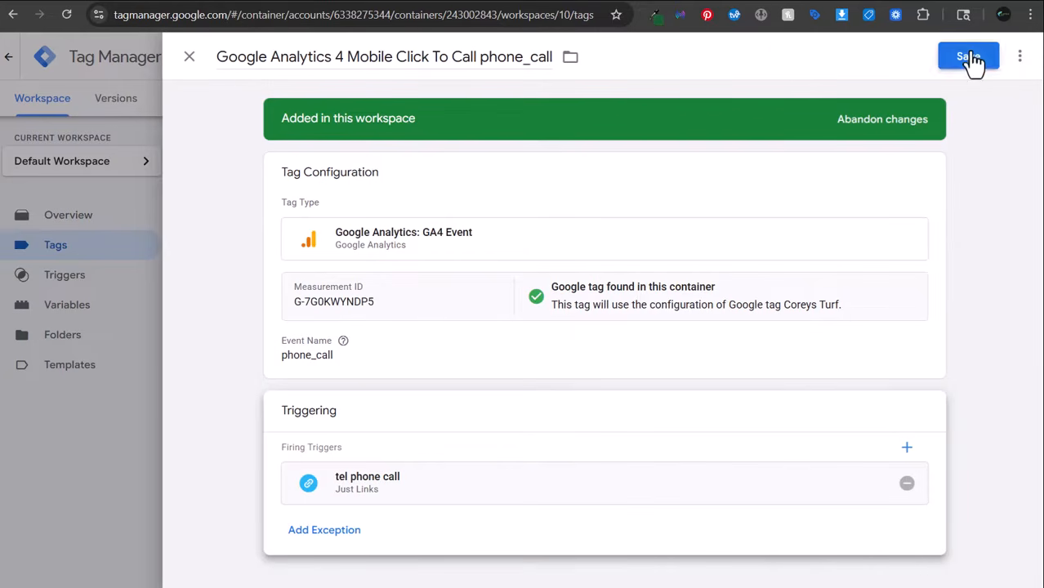
pyautogui.click(969, 59)
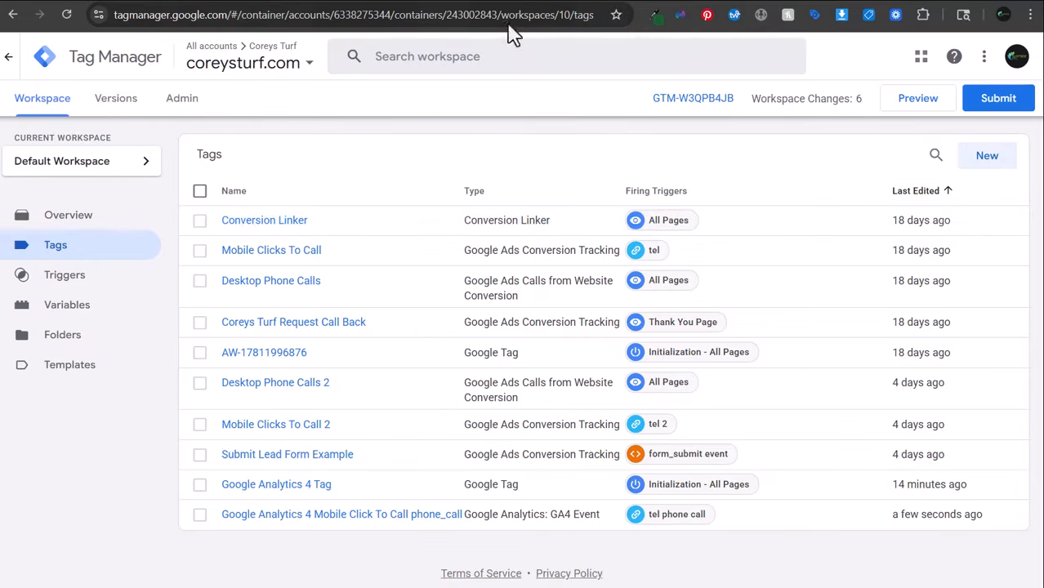
pyautogui.click(998, 98)
pyautogui.click(989, 71)
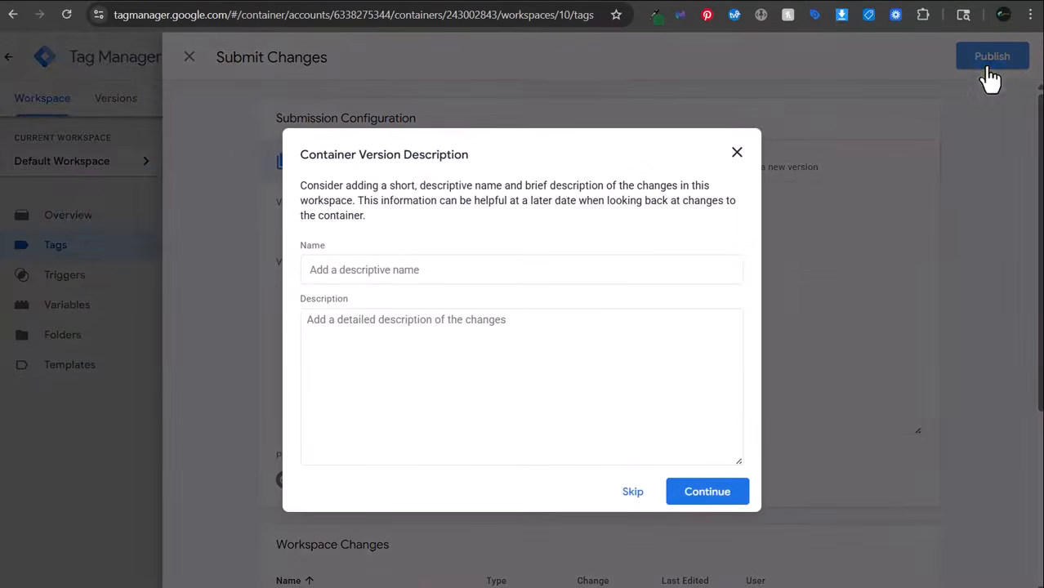
pyautogui.click(709, 491)
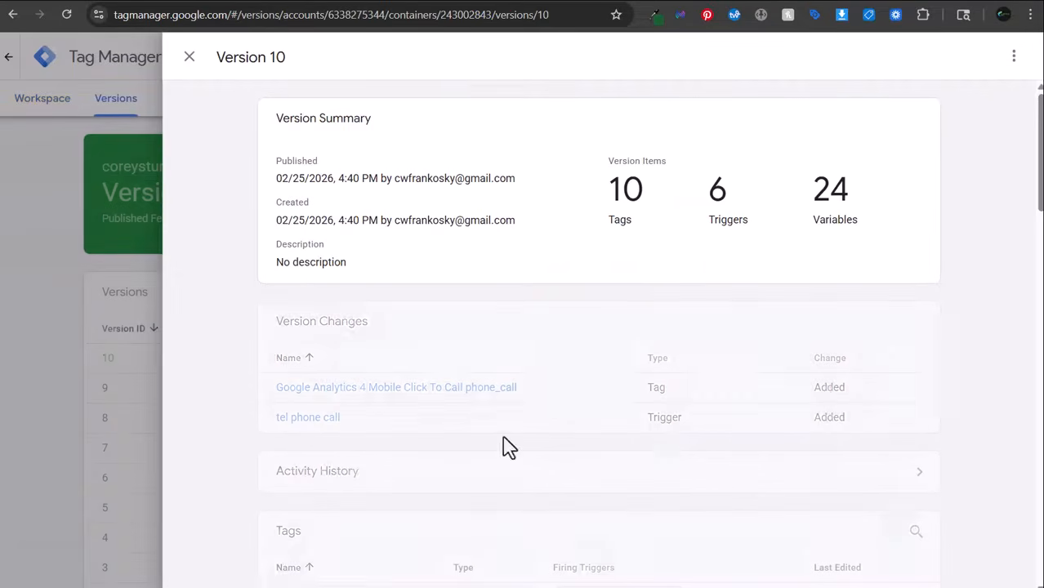
# - Switch to Google Analytics, close the web stream details, and start a new event from the property's Events settings
pyautogui.click(537, 0)
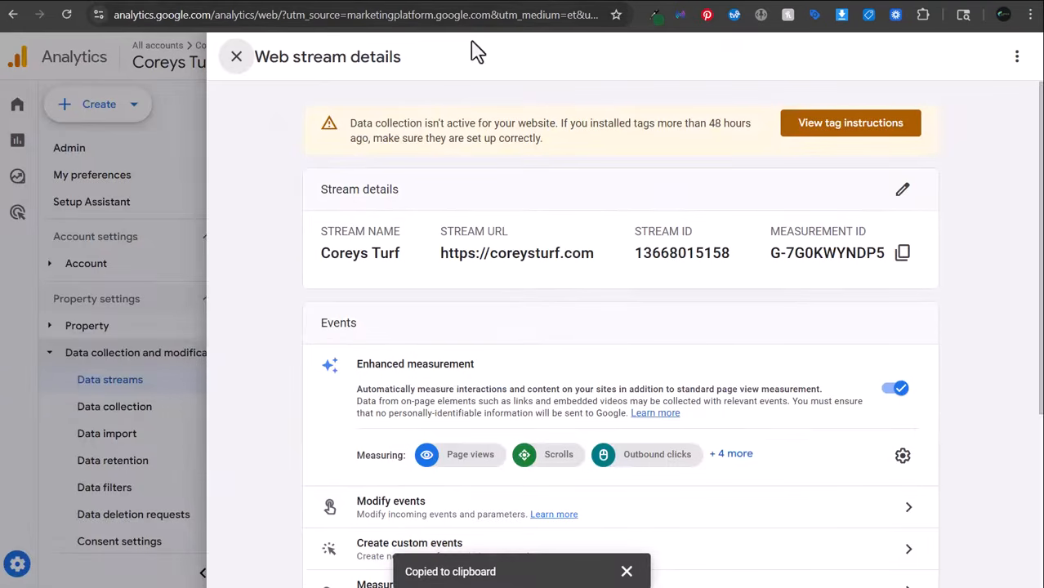
pyautogui.click(236, 56)
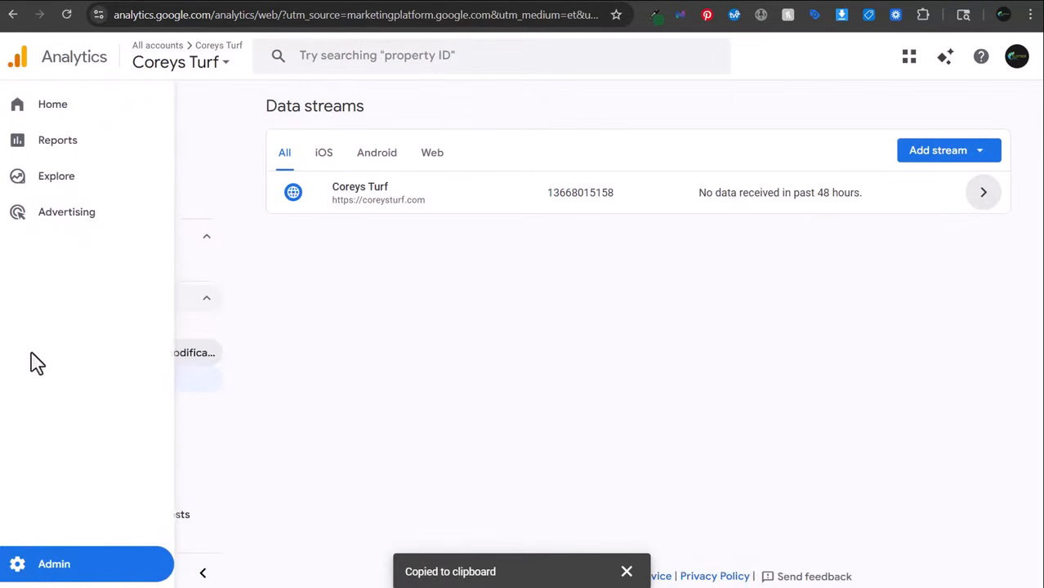
pyautogui.click(46, 564)
pyautogui.scroll(-3, 398, 494)
pyautogui.click(399, 493)
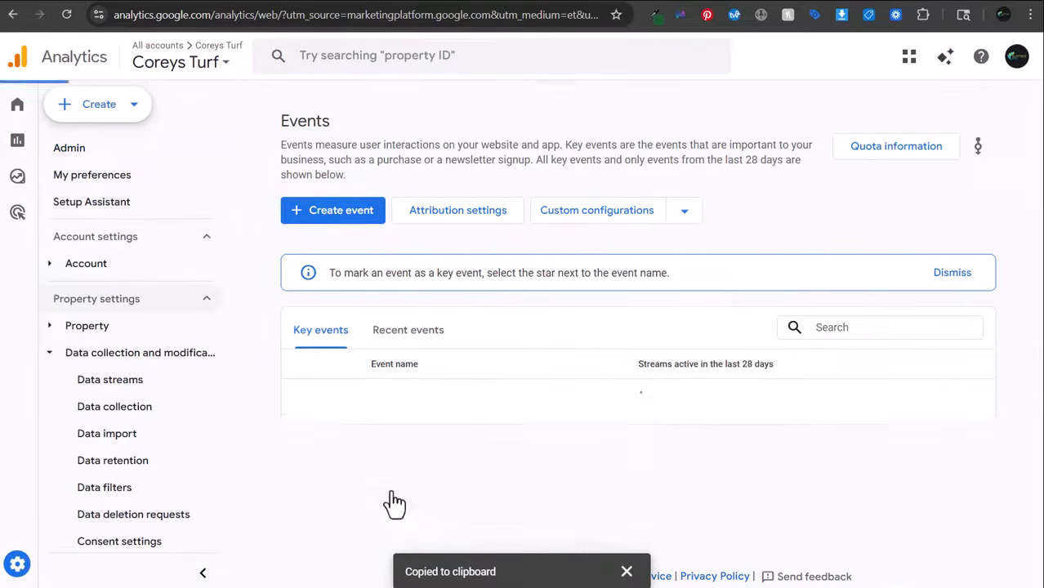
pyautogui.click(323, 219)
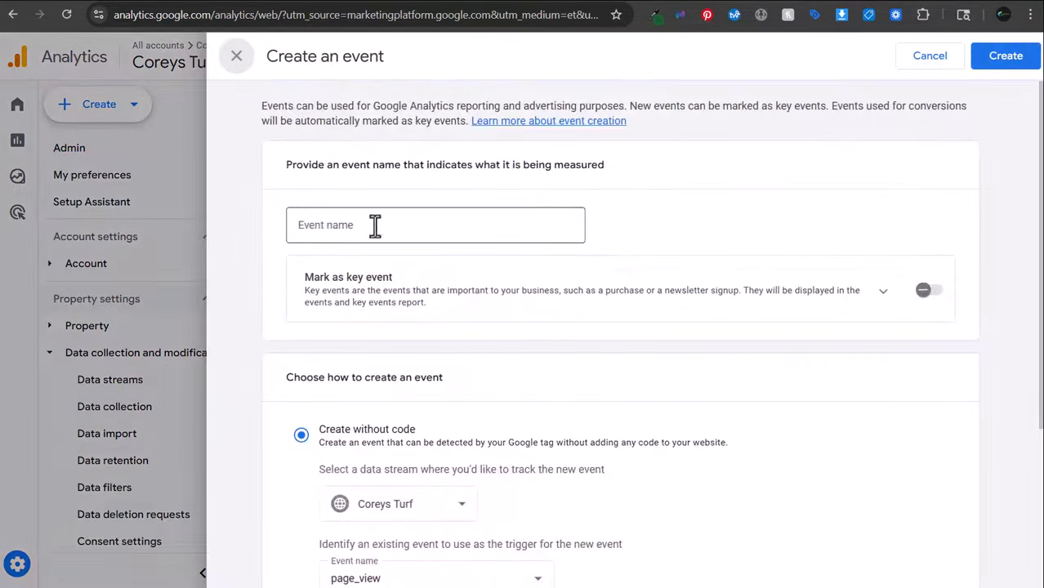
# - Name the event phone_call, mark it as a key event, and review its default key event value setting
pyautogui.scroll(-4, 372, 220)
pyautogui.scroll(4, 360, 200)
pyautogui.click(347, 204)
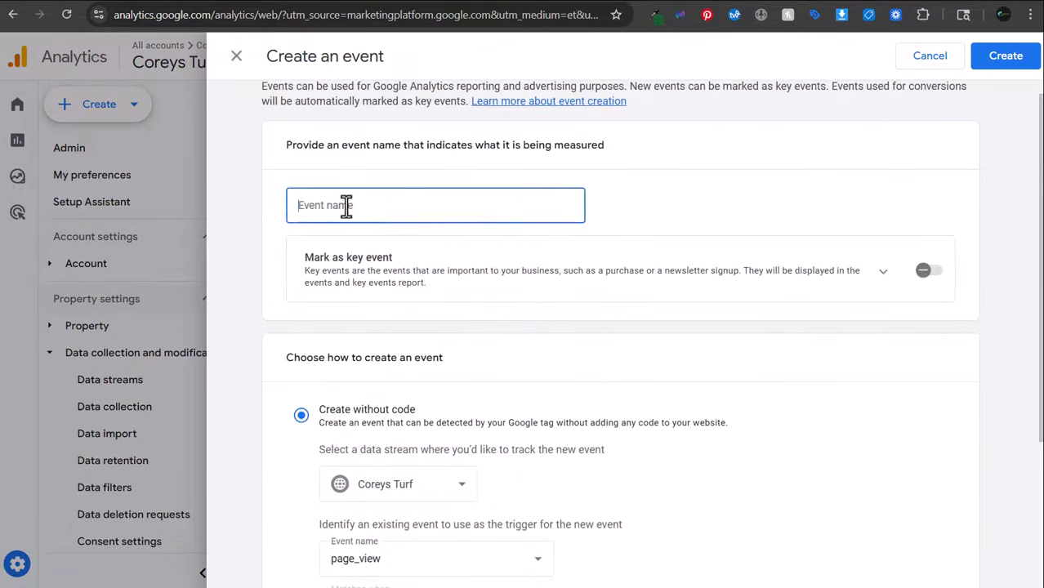
pyautogui.write('phone_call')
pyautogui.click(927, 270)
pyautogui.scroll(-1, 822, 208)
pyautogui.scroll(-2, 821, 209)
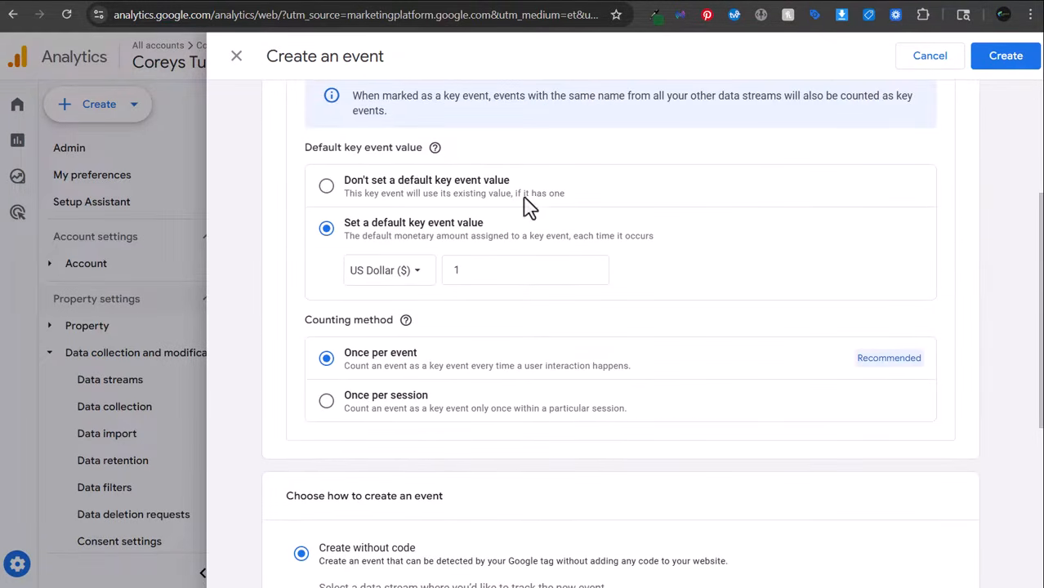
pyautogui.moveTo(392, 233); pyautogui.dragTo(473, 229)
pyautogui.click(527, 237)
pyautogui.click(534, 273)
pyautogui.scroll(-2, 687, 270)
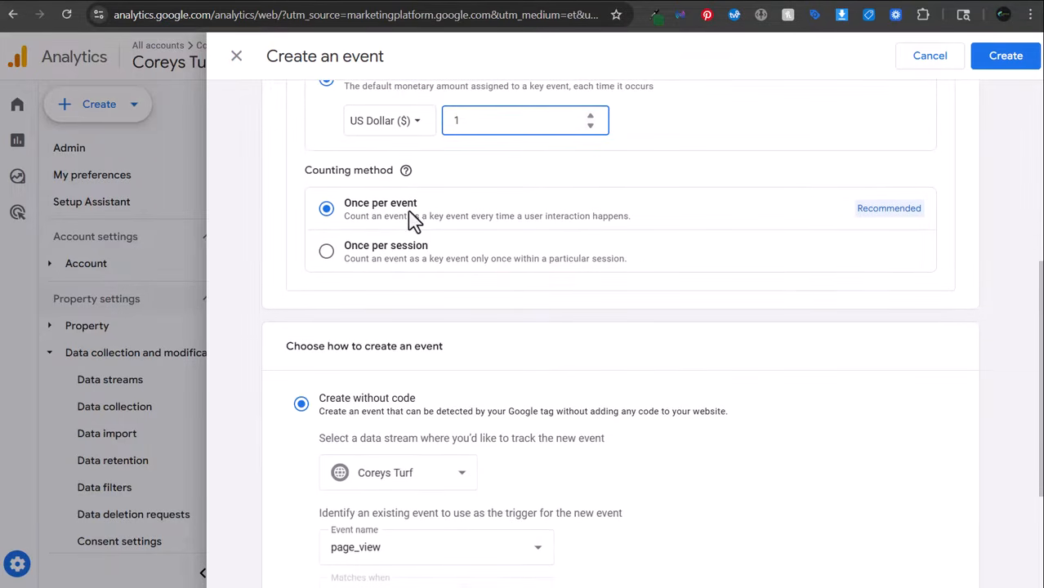
# - Compare the descriptions of the two counting methods and set the key event's counting method to Once per session
pyautogui.moveTo(418, 203); pyautogui.dragTo(368, 207)
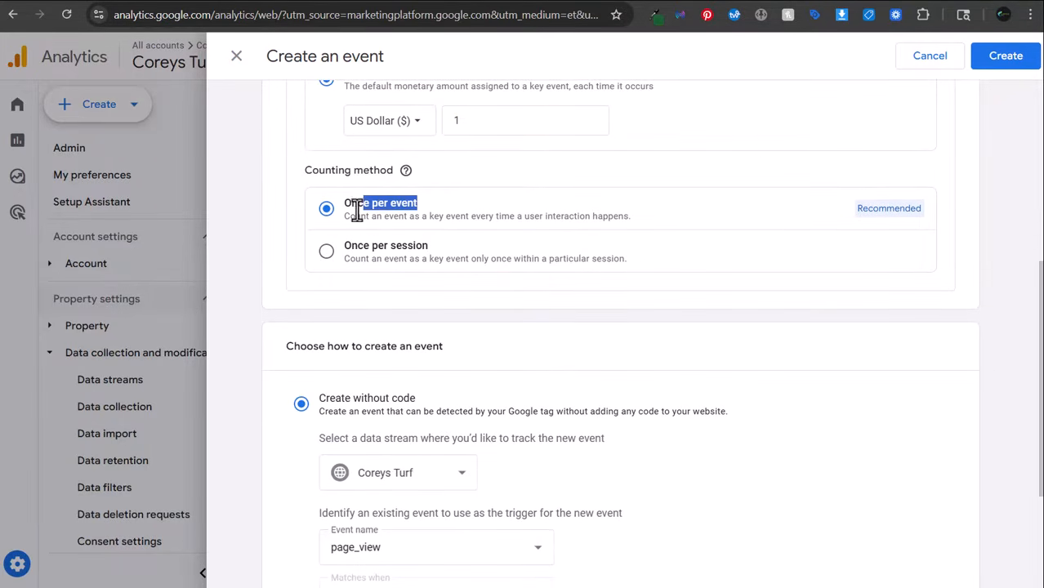
pyautogui.click(368, 221)
pyautogui.moveTo(472, 217); pyautogui.dragTo(593, 218)
pyautogui.click(625, 217)
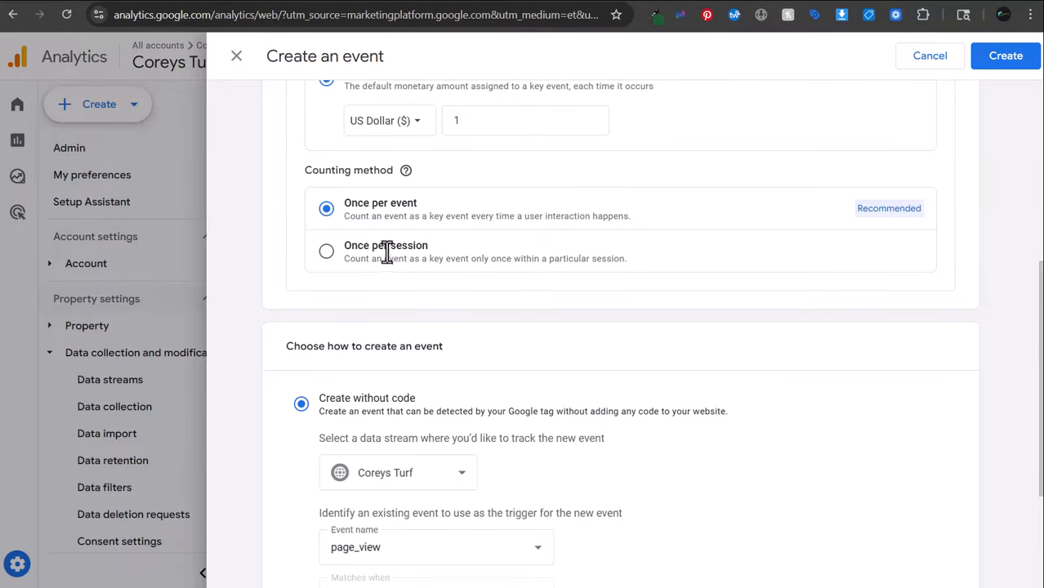
pyautogui.moveTo(425, 258); pyautogui.dragTo(546, 263)
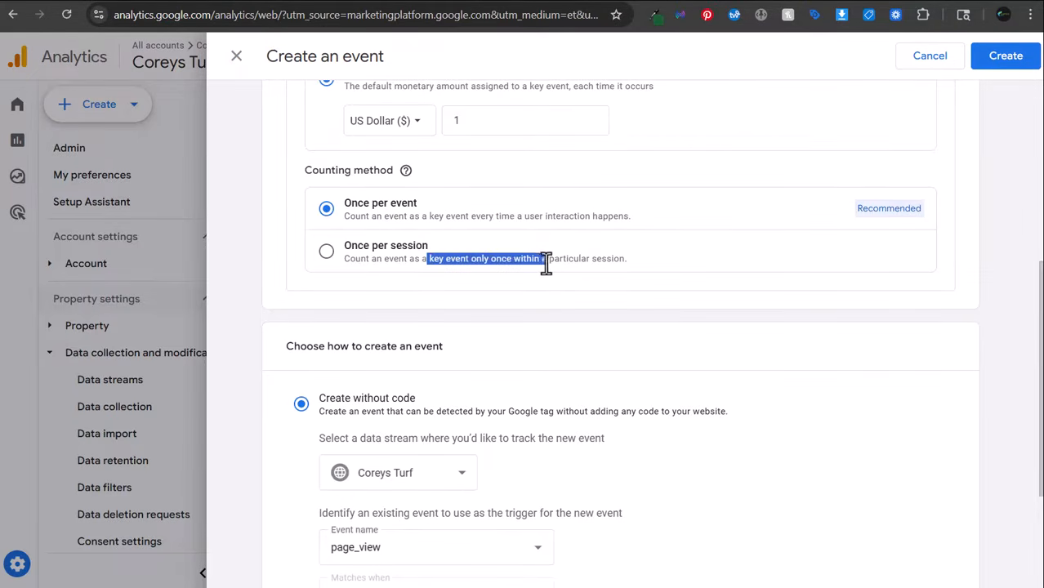
pyautogui.click(570, 263)
pyautogui.click(328, 253)
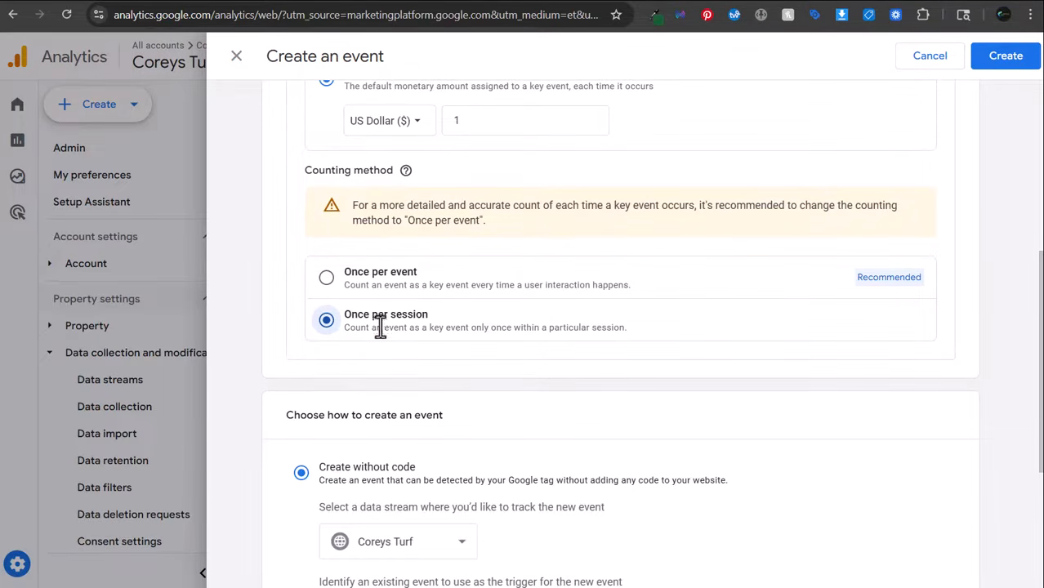
pyautogui.moveTo(384, 327); pyautogui.dragTo(513, 333)
pyautogui.click(541, 343)
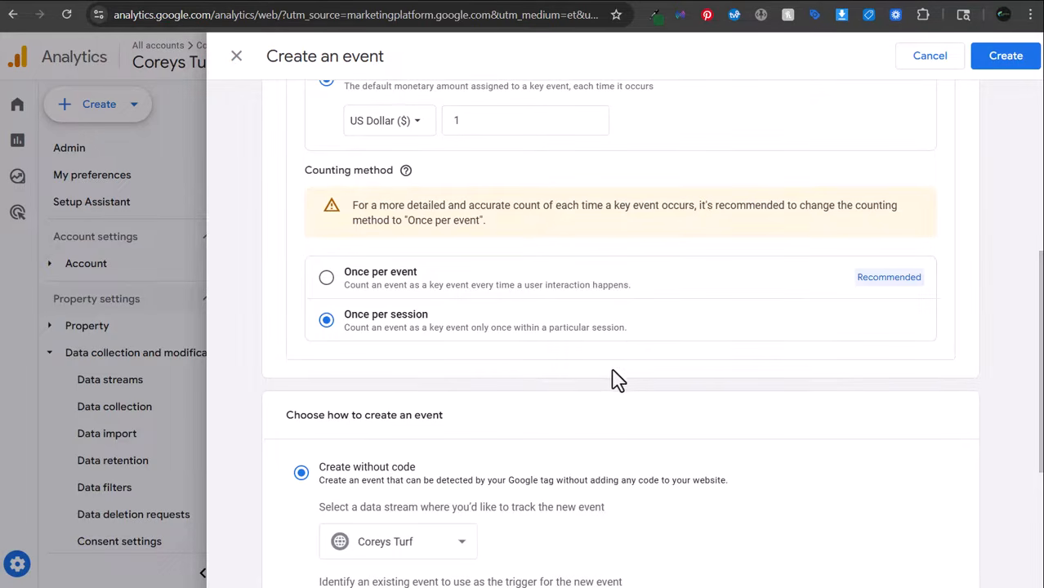
# - Switch the event creation method to Create with code, highlight its installation note, and return to Create without code
pyautogui.scroll(-3, 604, 366)
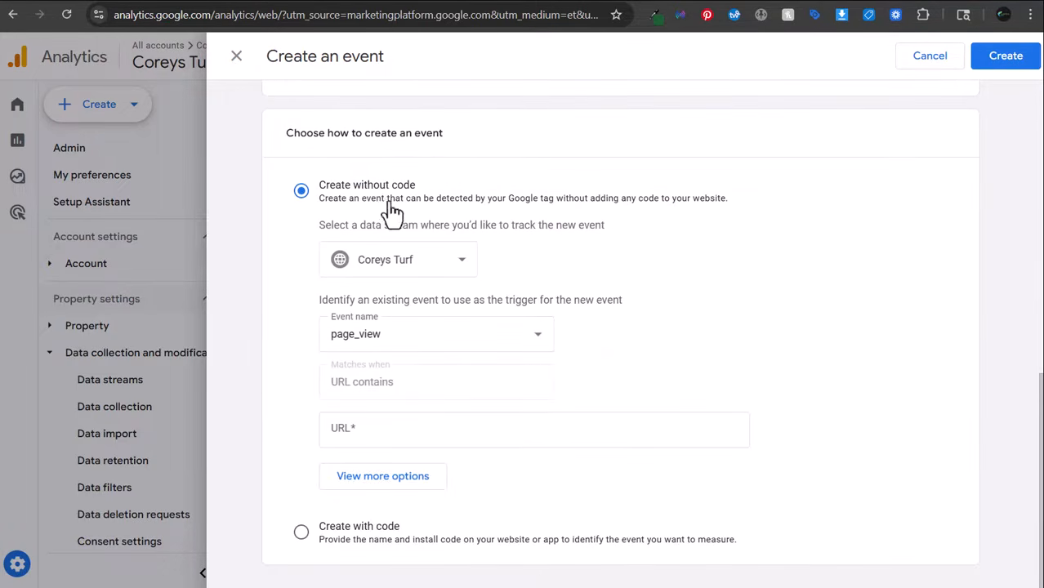
pyautogui.click(376, 526)
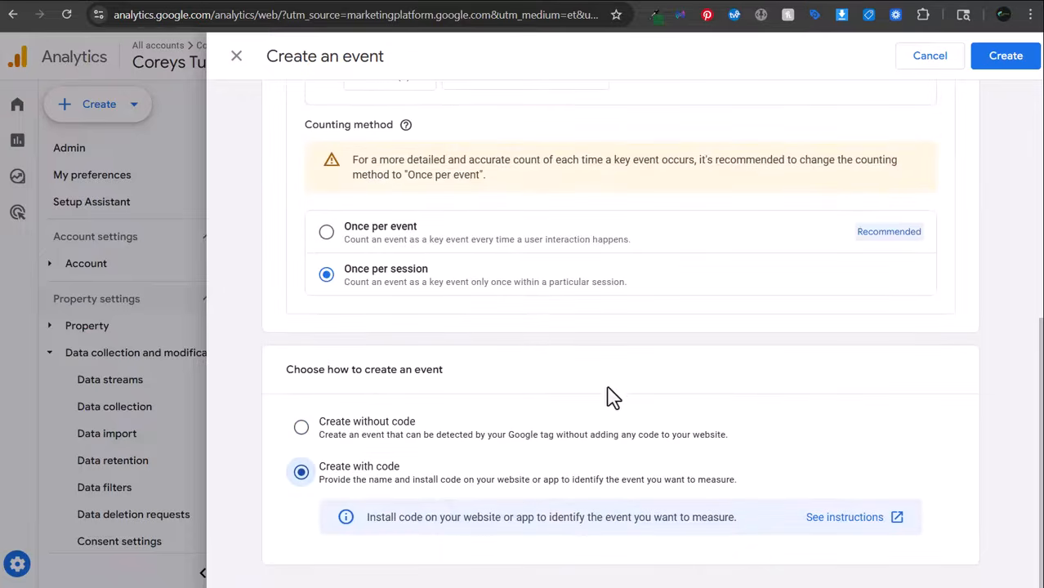
pyautogui.moveTo(399, 518); pyautogui.dragTo(621, 521)
pyautogui.click(653, 523)
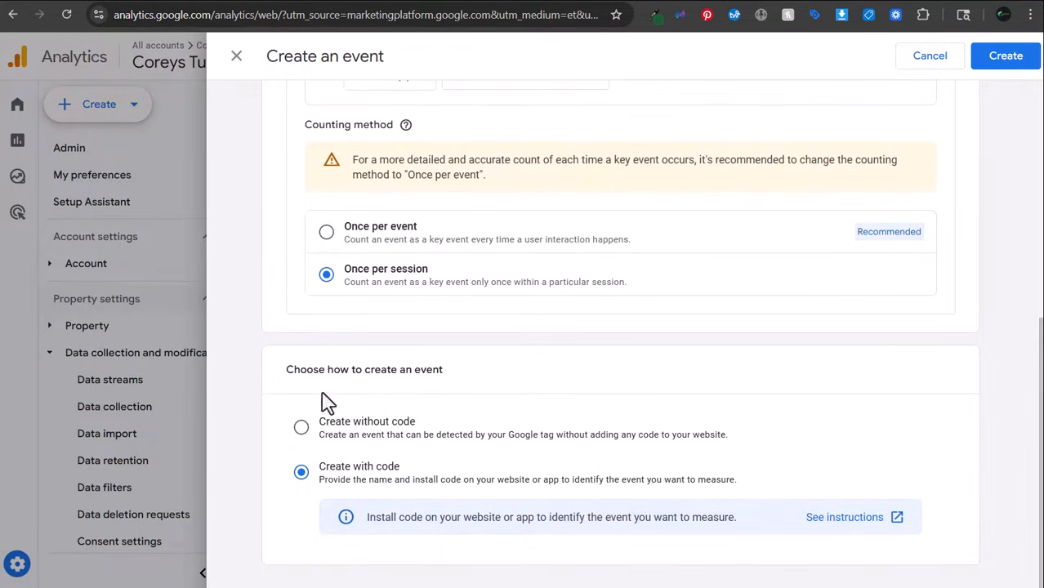
pyautogui.click(351, 437)
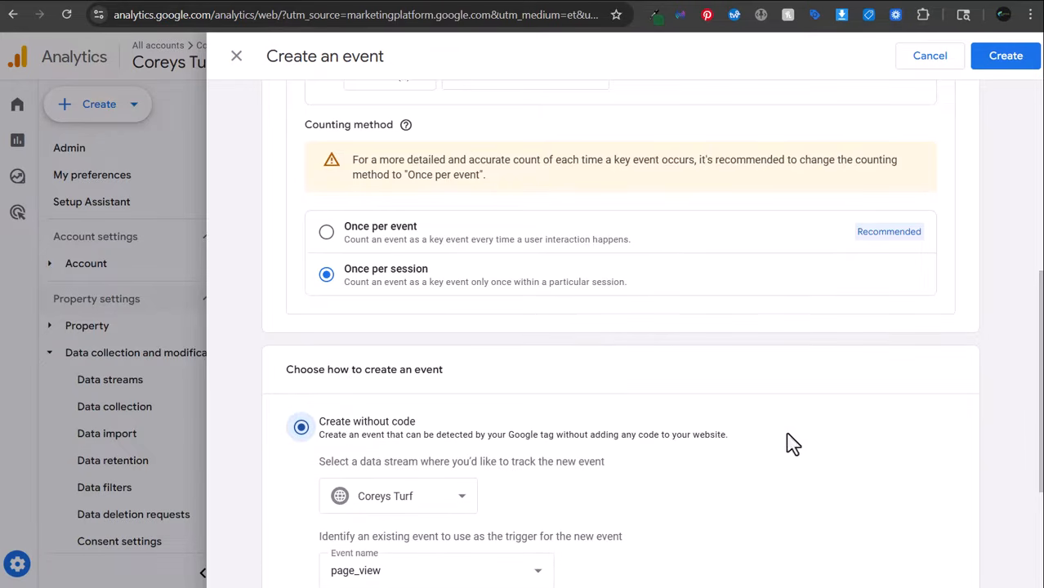
# - Examine the data stream and trigger event options for creating without code, keeping page_view as the existing event
pyautogui.scroll(-3, 789, 443)
pyautogui.moveTo(419, 237); pyautogui.dragTo(700, 251)
pyautogui.click(339, 316)
pyautogui.moveTo(322, 312); pyautogui.dragTo(468, 315)
pyautogui.click(522, 312)
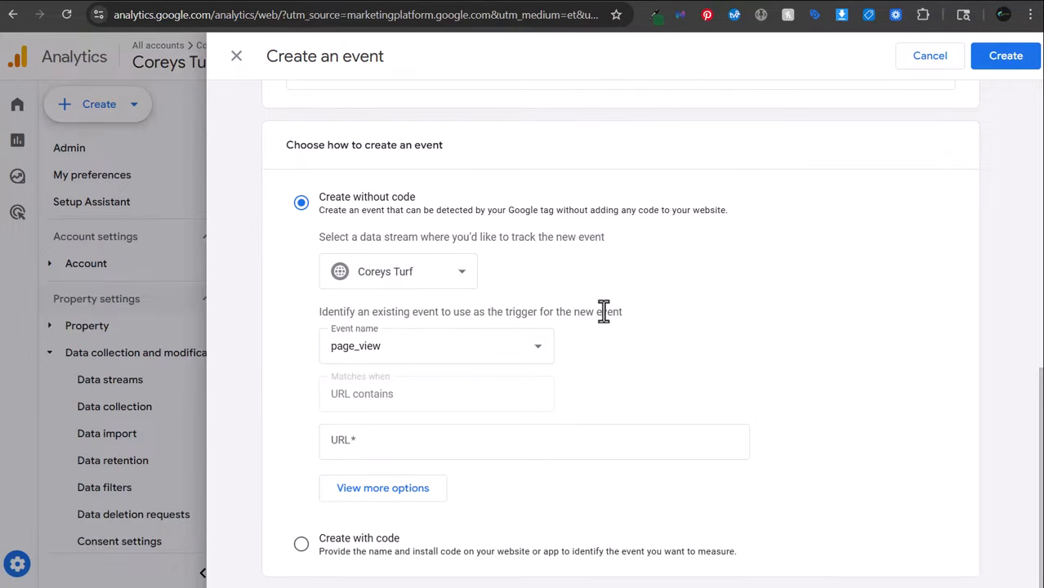
pyautogui.click(528, 351)
pyautogui.click(525, 401)
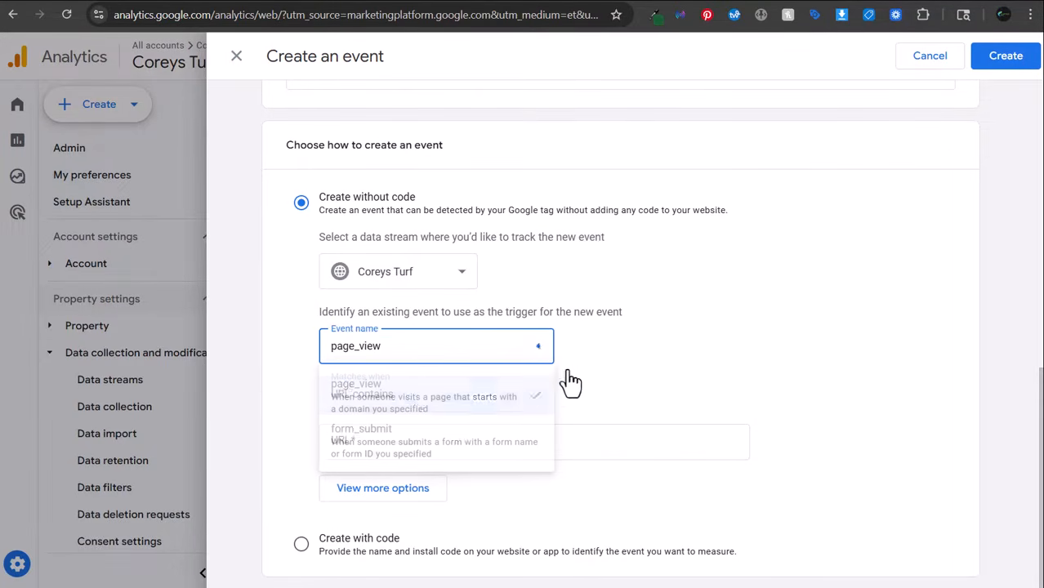
# - Show the additional event options, set the matching condition to event_name equals phone_call, and save the configuration
pyautogui.click(397, 493)
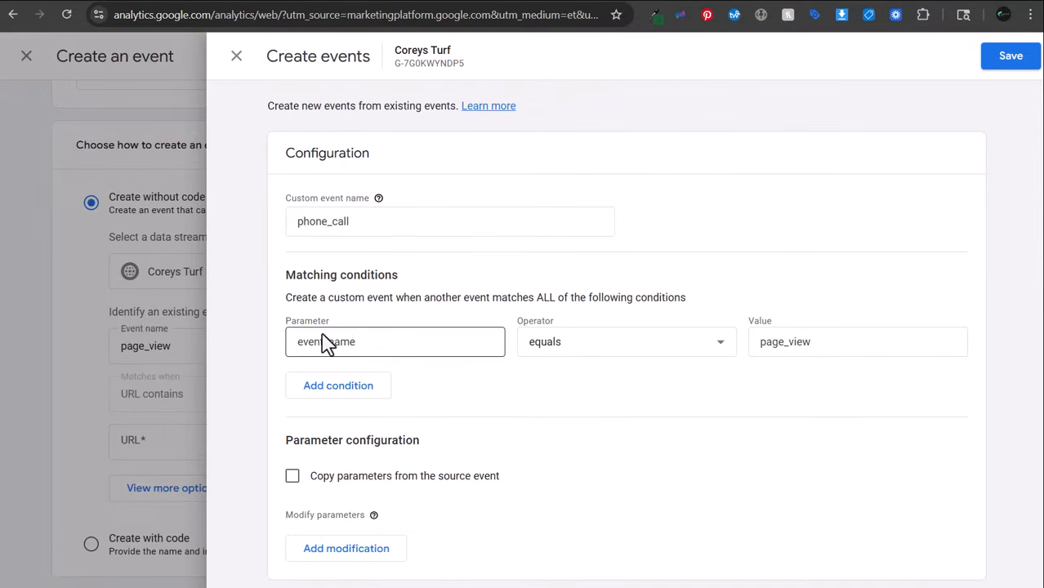
pyautogui.moveTo(804, 343); pyautogui.dragTo(665, 350)
pyautogui.write('phone_call')
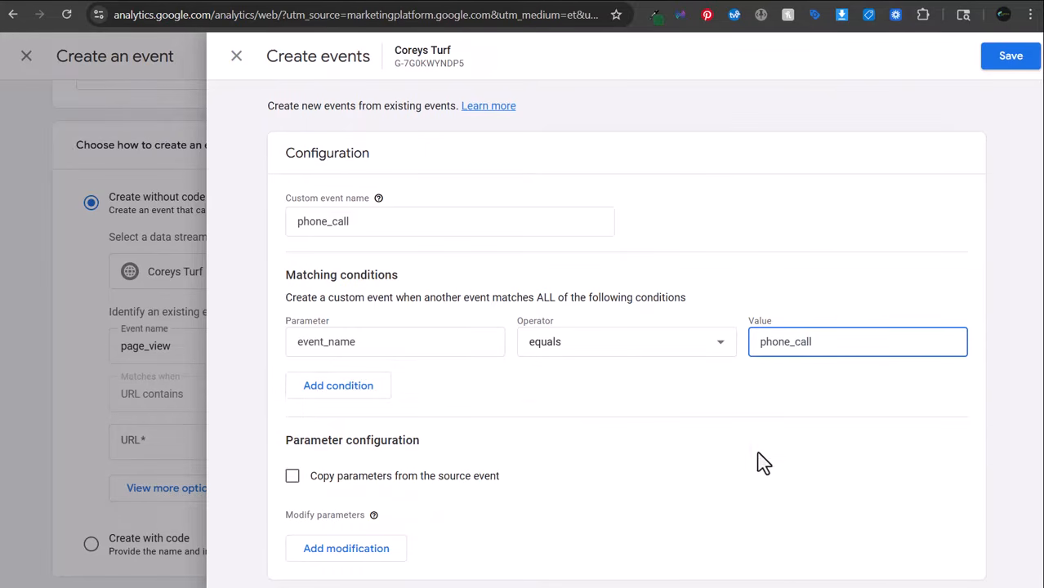
pyautogui.click(1009, 57)
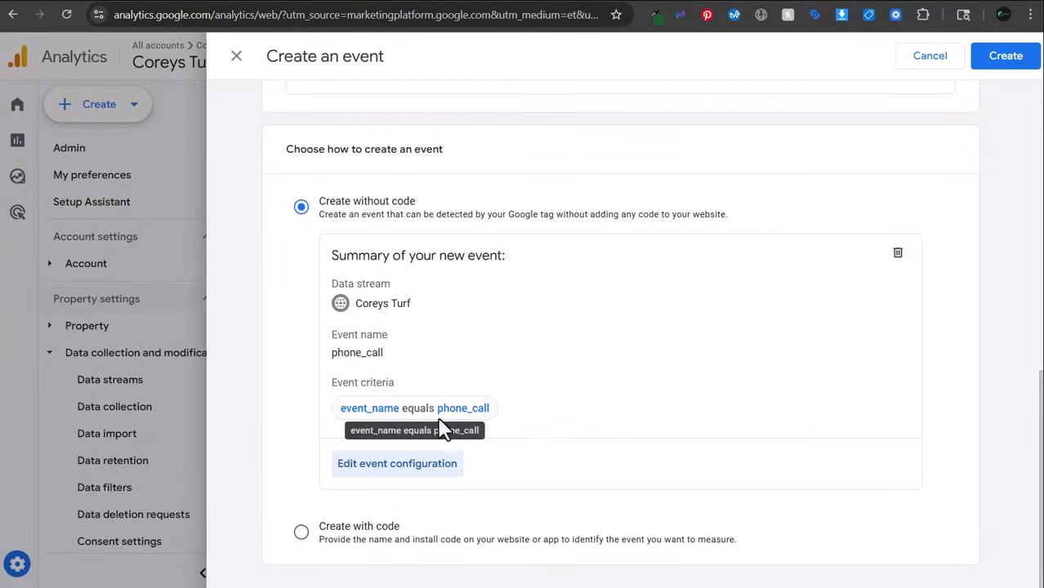
# - Switch to Tag Manager, close the published version's details, and open the workspace's tag list to check the phone_call tag
pyautogui.click(470, 1)
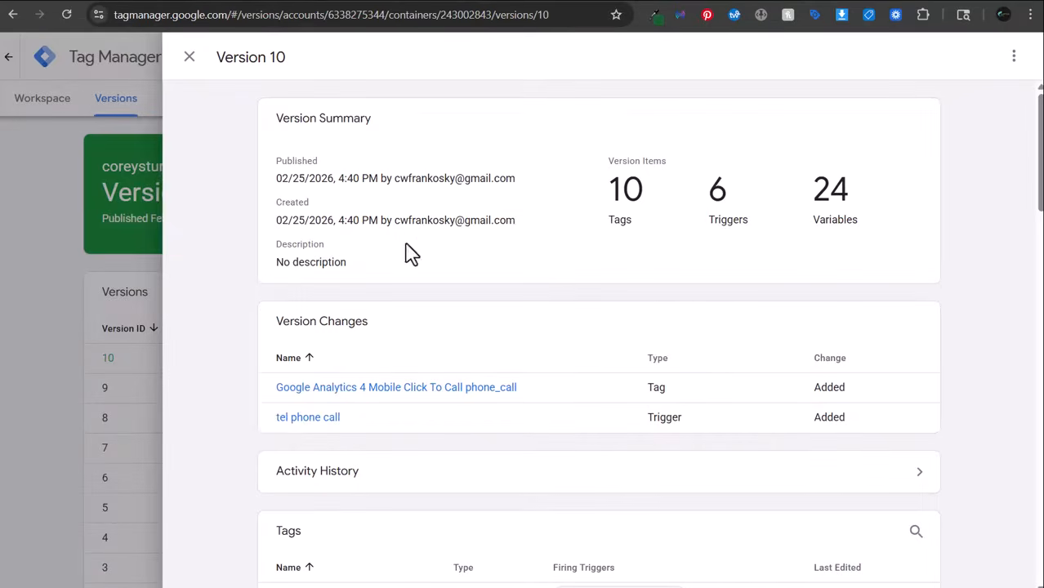
pyautogui.click(189, 58)
pyautogui.click(45, 104)
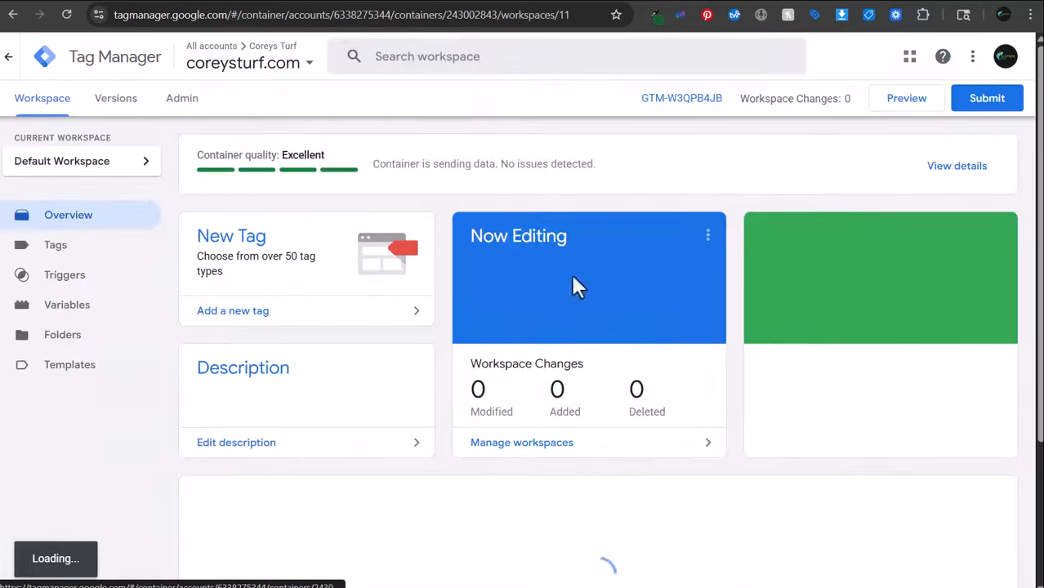
pyautogui.click(55, 245)
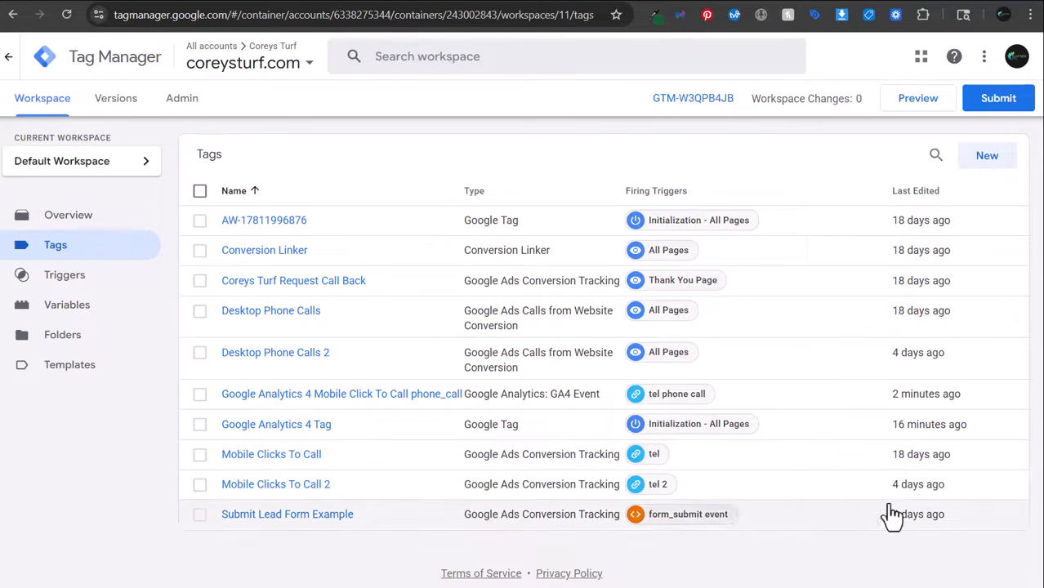
# - Return to Google Analytics, create the configured phone_call event, and check its entry among the key events
pyautogui.click(510, 1)
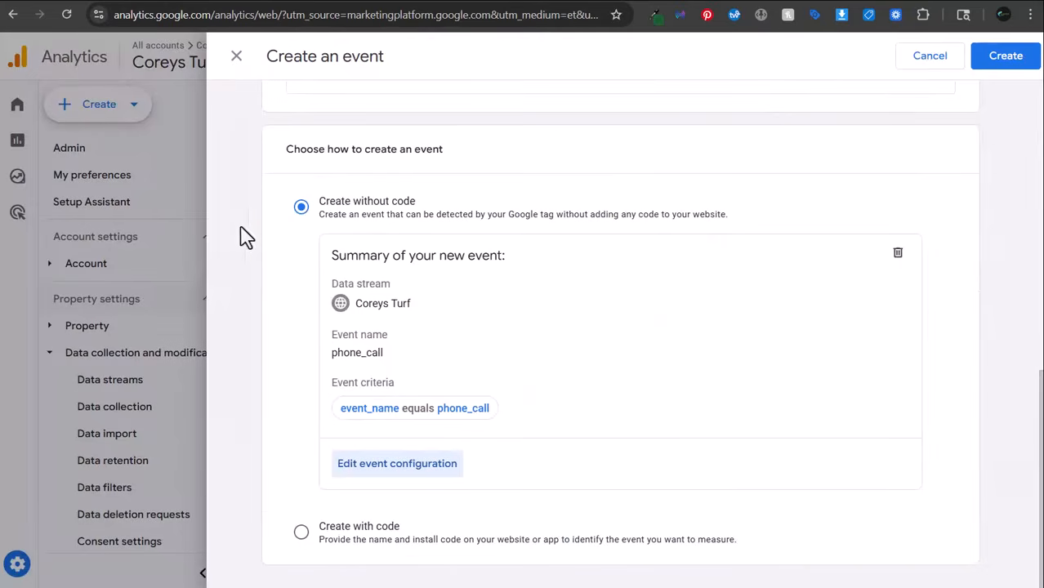
pyautogui.click(1005, 64)
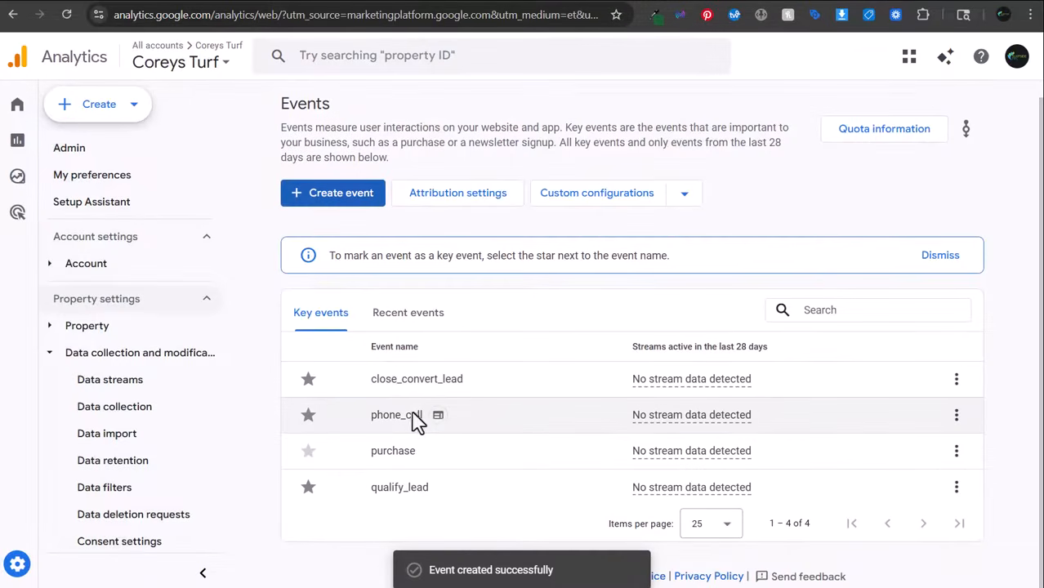
pyautogui.moveTo(440, 423)
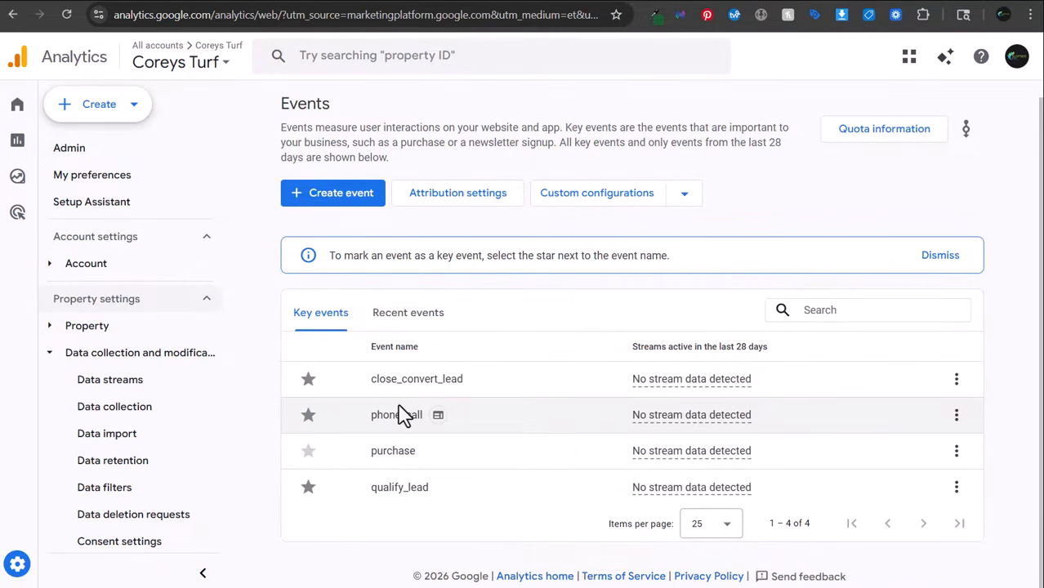
# - Examine the Recent events list and its notice about when events are displayed, and return to the Key events list
pyautogui.click(425, 313)
pyautogui.scroll(-1, 606, 409)
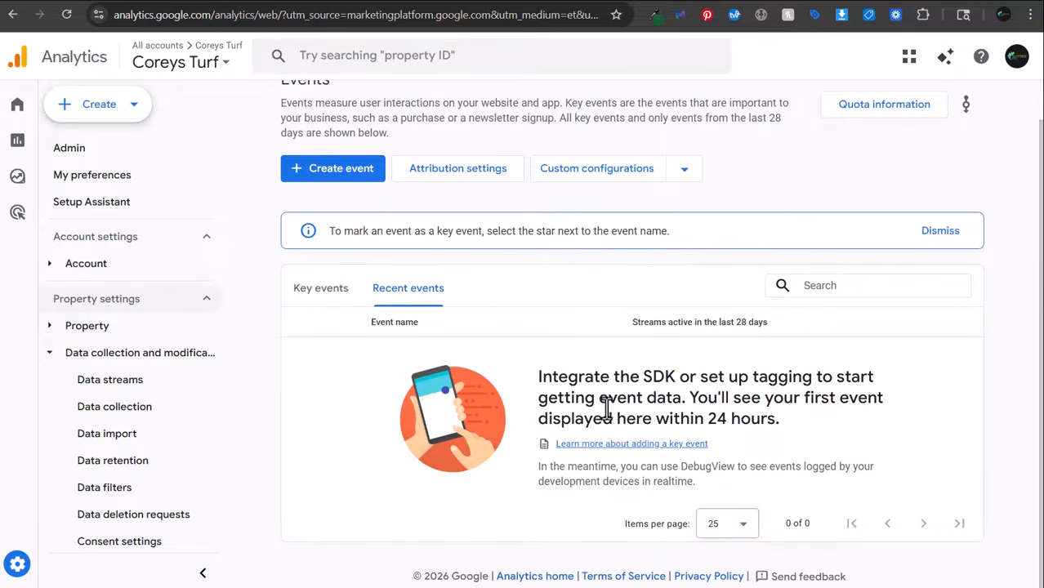
pyautogui.moveTo(546, 398); pyautogui.dragTo(792, 438)
pyautogui.click(792, 439)
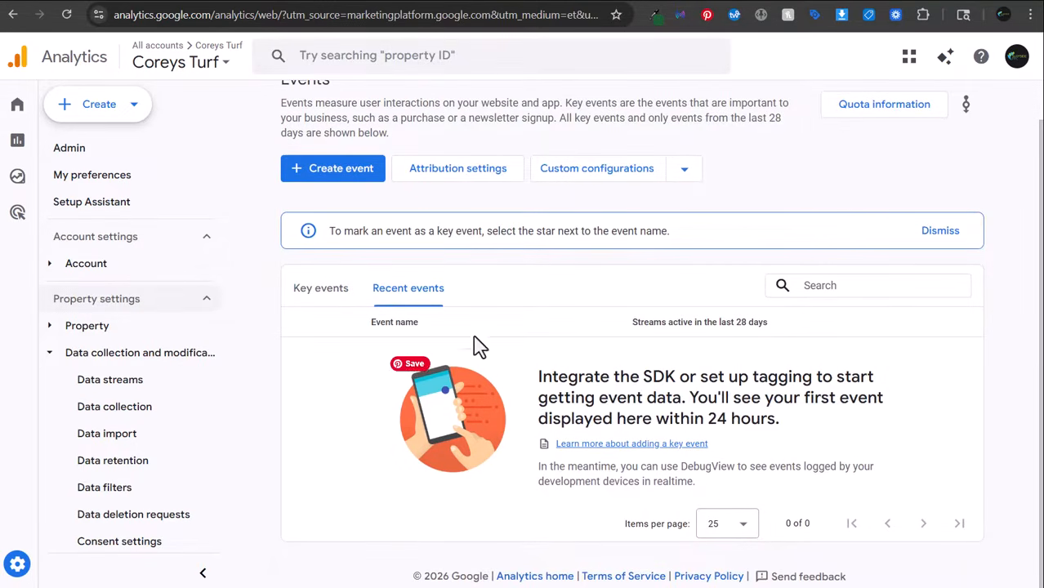
pyautogui.click(320, 288)
pyautogui.scroll(-4, 156, 327)
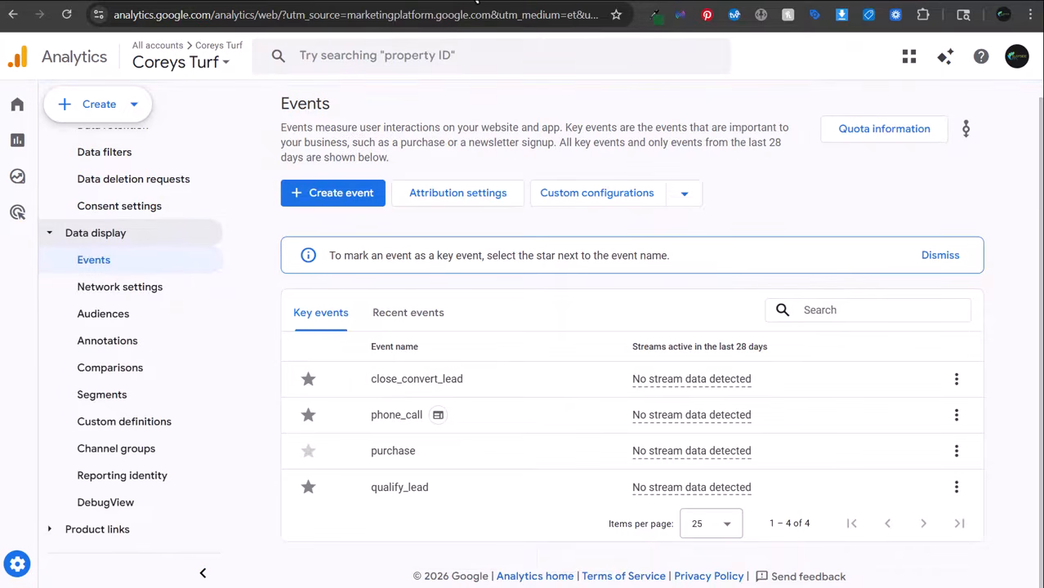
# - Check the tag list in Tag Manager, return to the Analytics key events, and keep 25 items per page
pyautogui.click(476, 1)
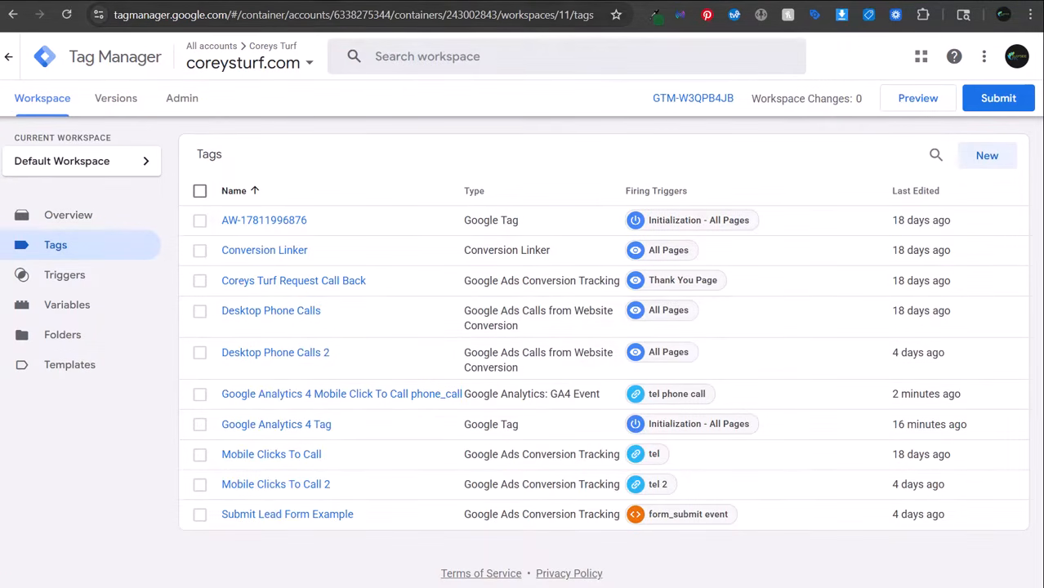
pyautogui.click(508, 0)
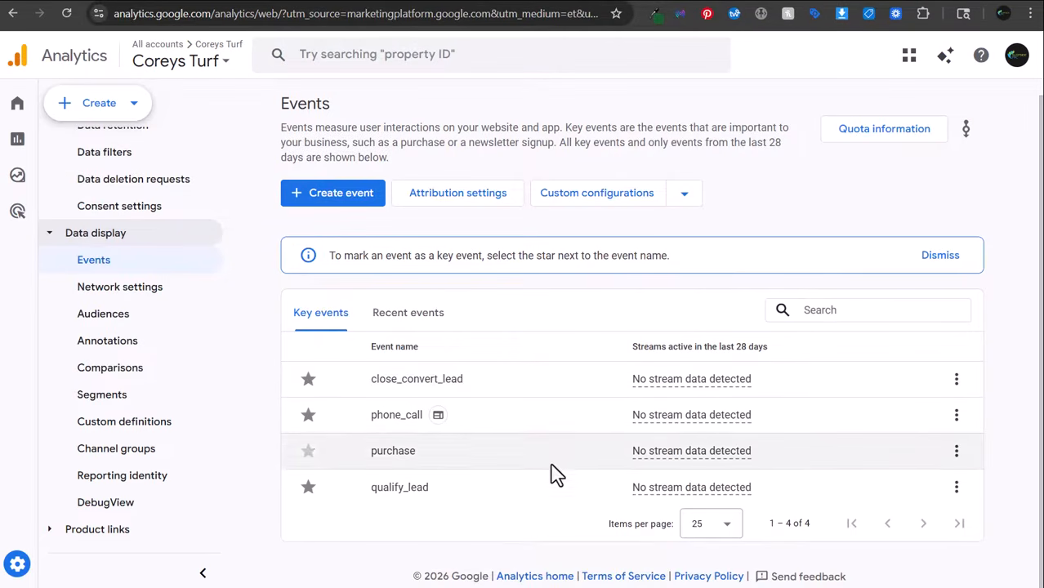
pyautogui.click(721, 532)
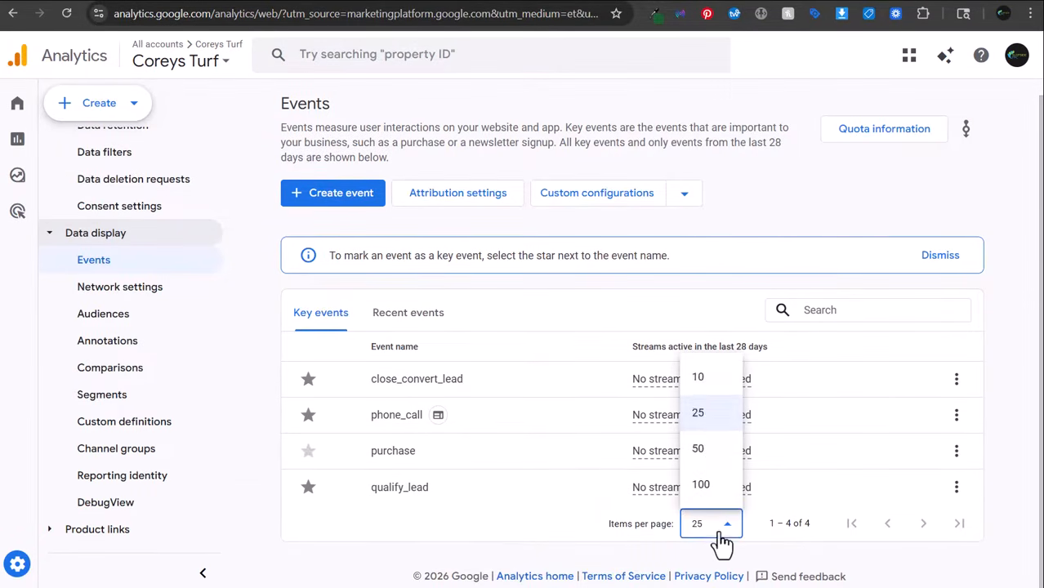
pyautogui.click(699, 425)
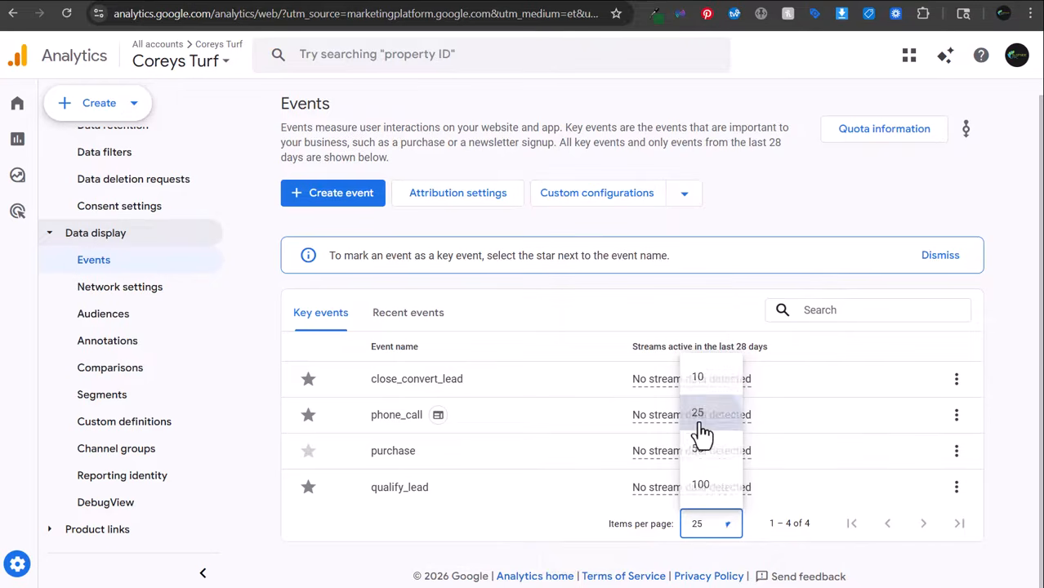